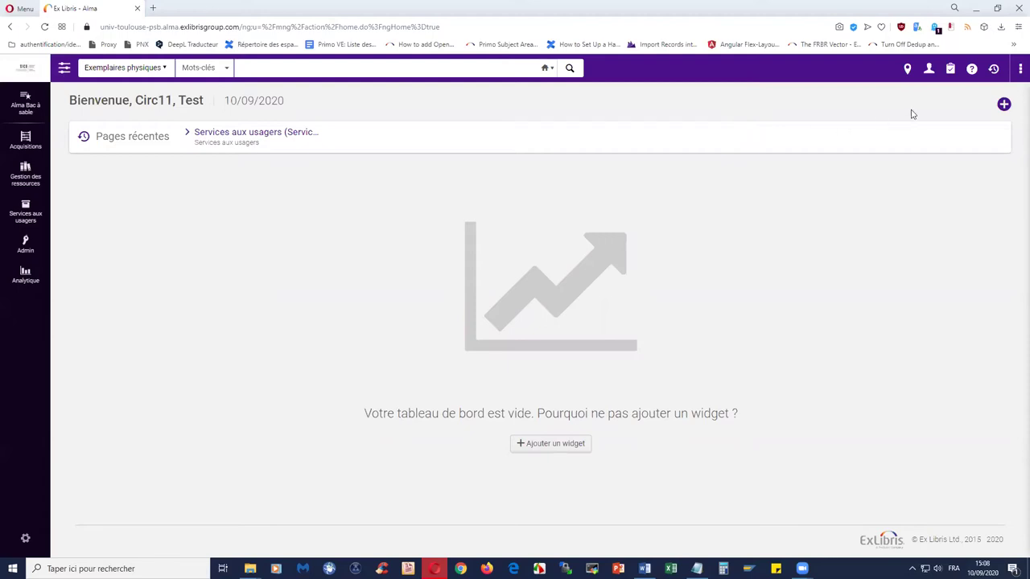
# - Verify the current desk is Bibliothèque de l'Arsenal - Banque de prêt Arsenal, then bring up user services
pyautogui.click(908, 71)
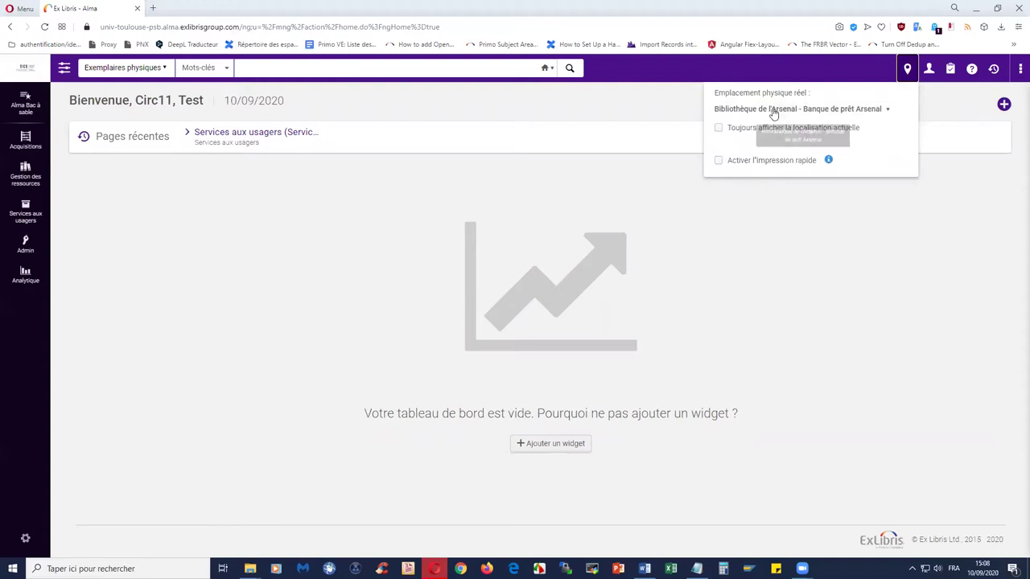
pyautogui.click(619, 108)
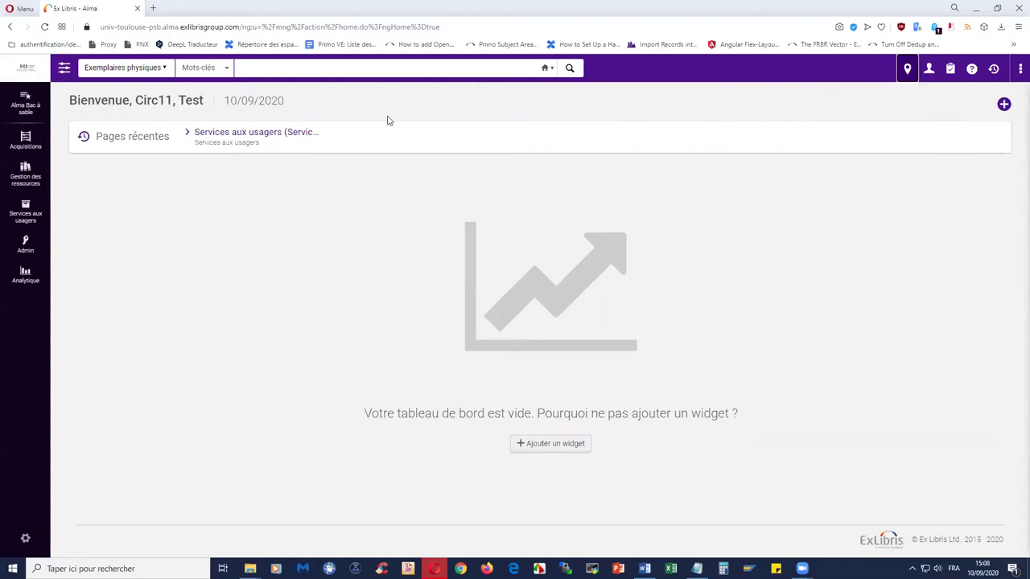
pyautogui.click(22, 218)
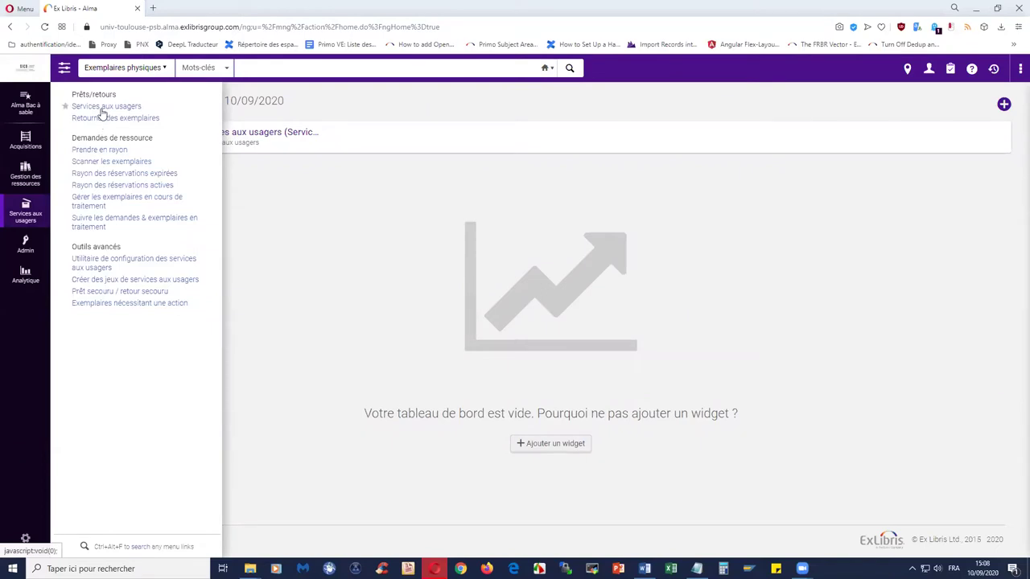
# - Find the test staff patron through the user search list and load their loans workspace
pyautogui.click(101, 108)
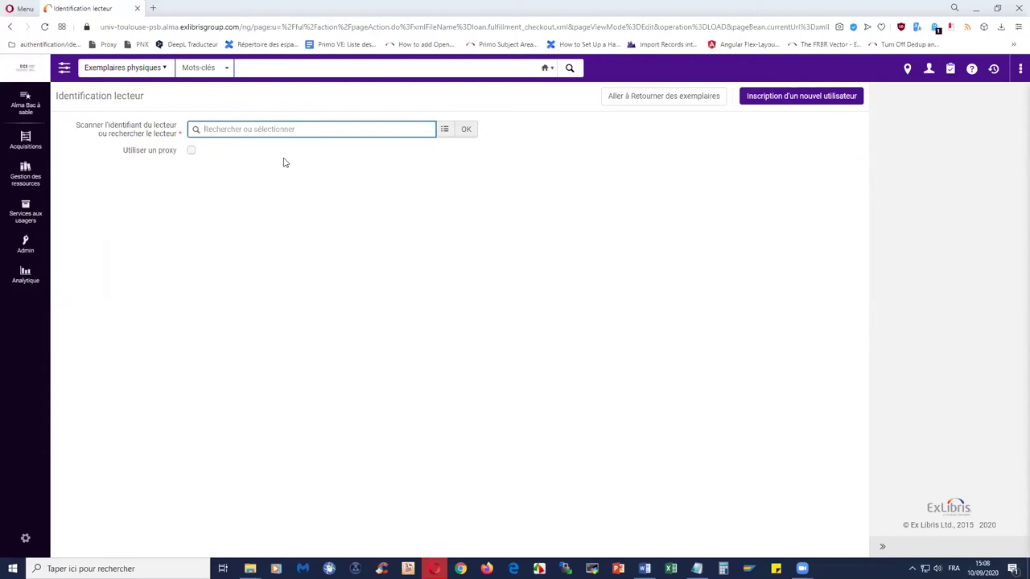
pyautogui.click(444, 129)
pyautogui.click(375, 135)
pyautogui.click(698, 141)
pyautogui.click(216, 260)
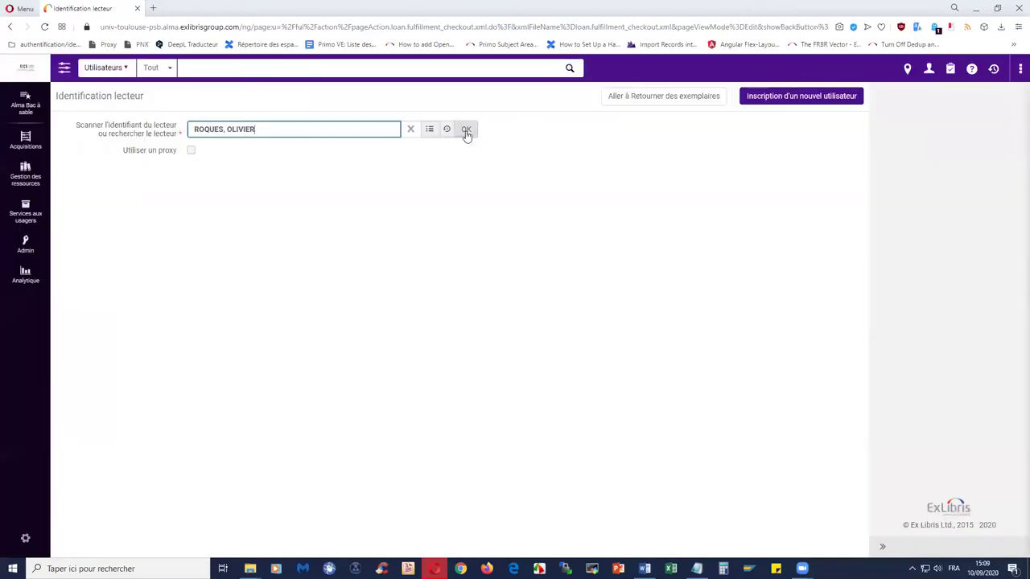
pyautogui.click(466, 129)
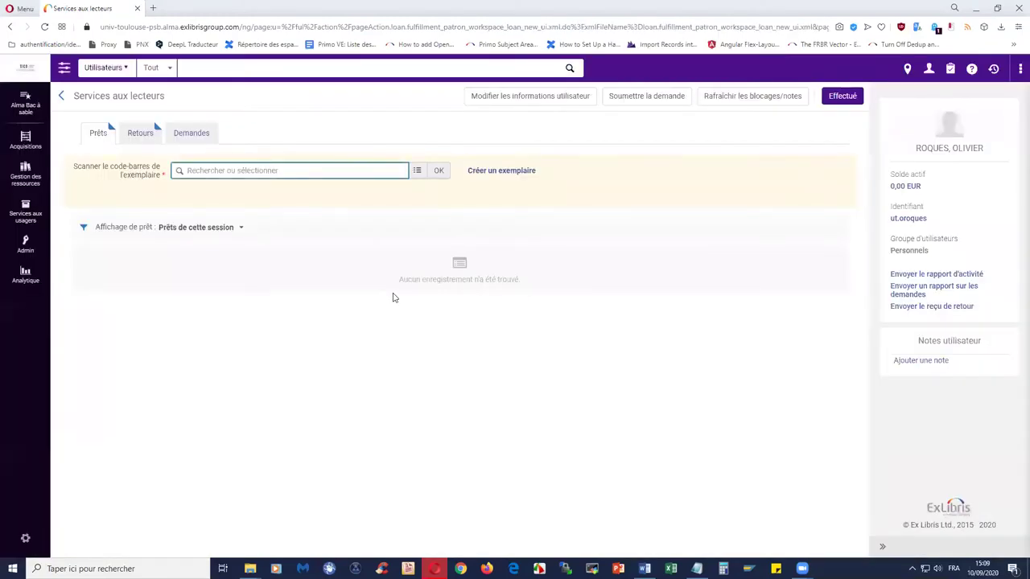
pyautogui.click(139, 136)
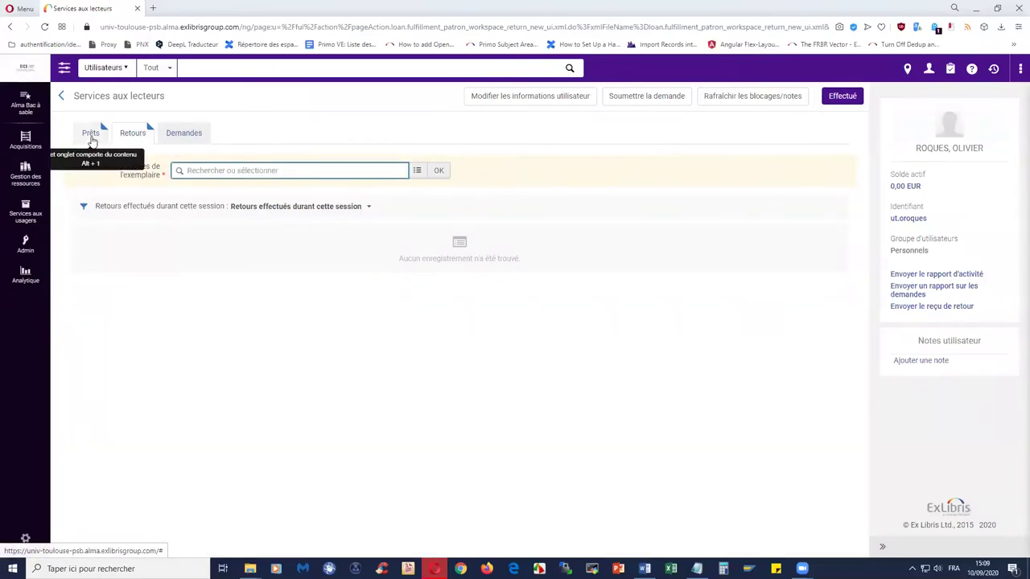
pyautogui.click(92, 135)
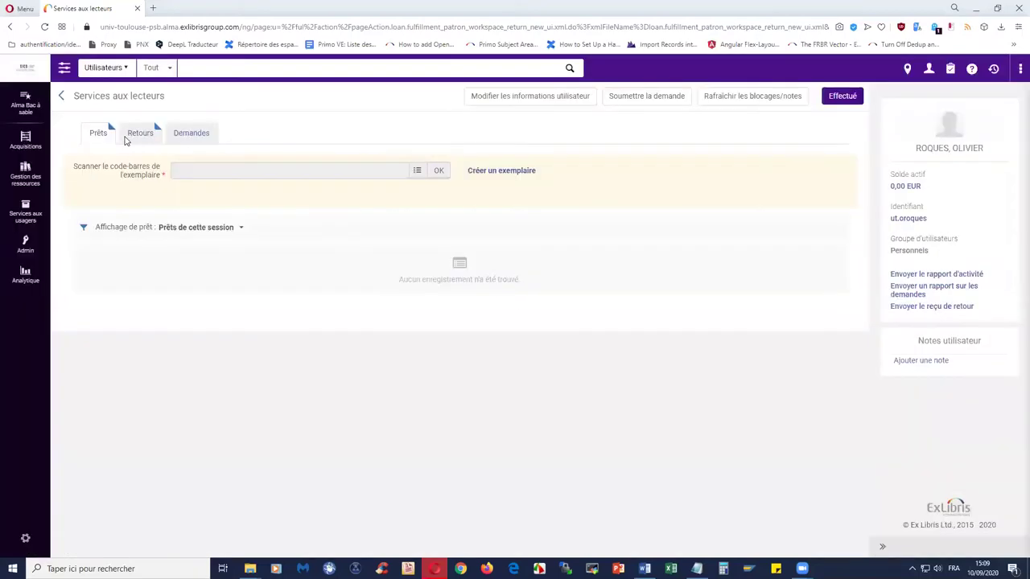
pyautogui.click(136, 139)
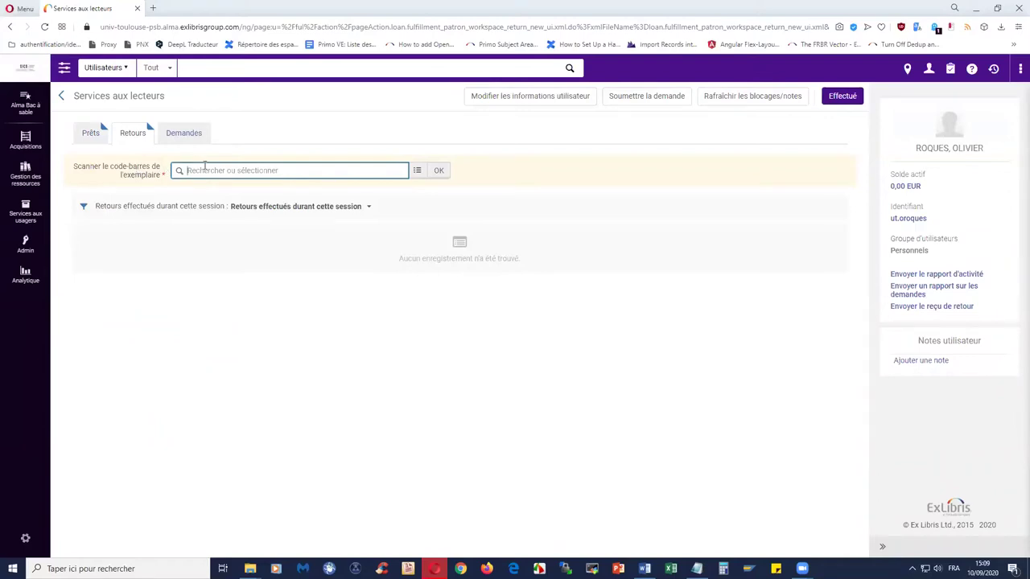
pyautogui.write('1088871339')
pyautogui.click(438, 170)
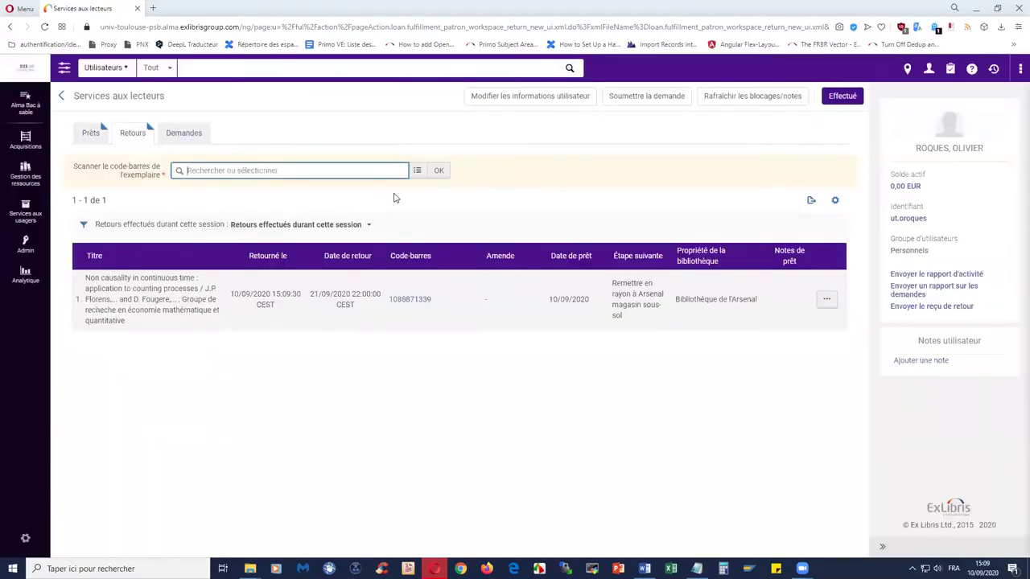
pyautogui.click(697, 569)
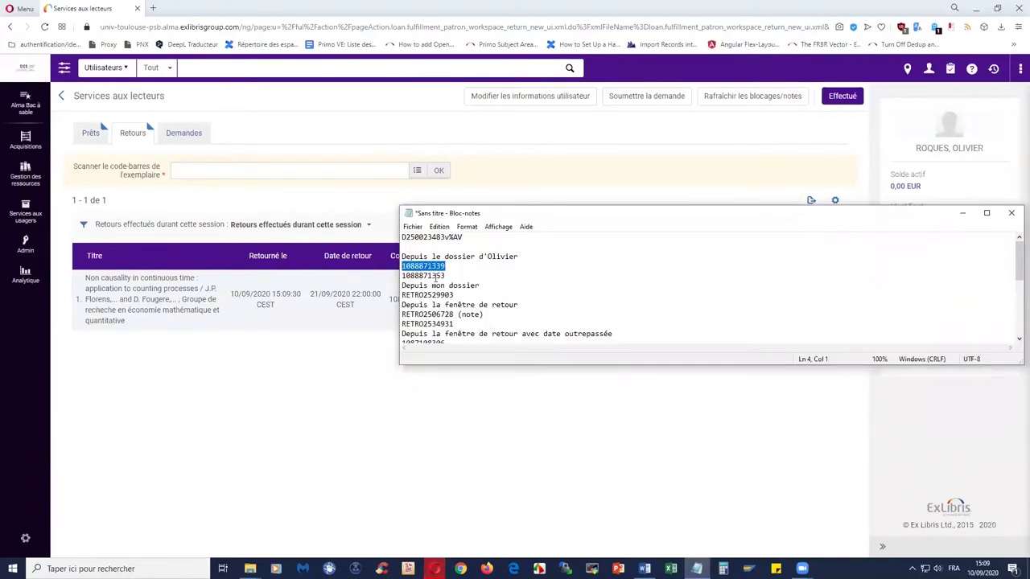
pyautogui.moveTo(447, 275); pyautogui.dragTo(402, 276)
pyautogui.rightClick(408, 280)
pyautogui.click(441, 308)
pyautogui.click(244, 170)
pyautogui.hotkey('ctrl', 'v')
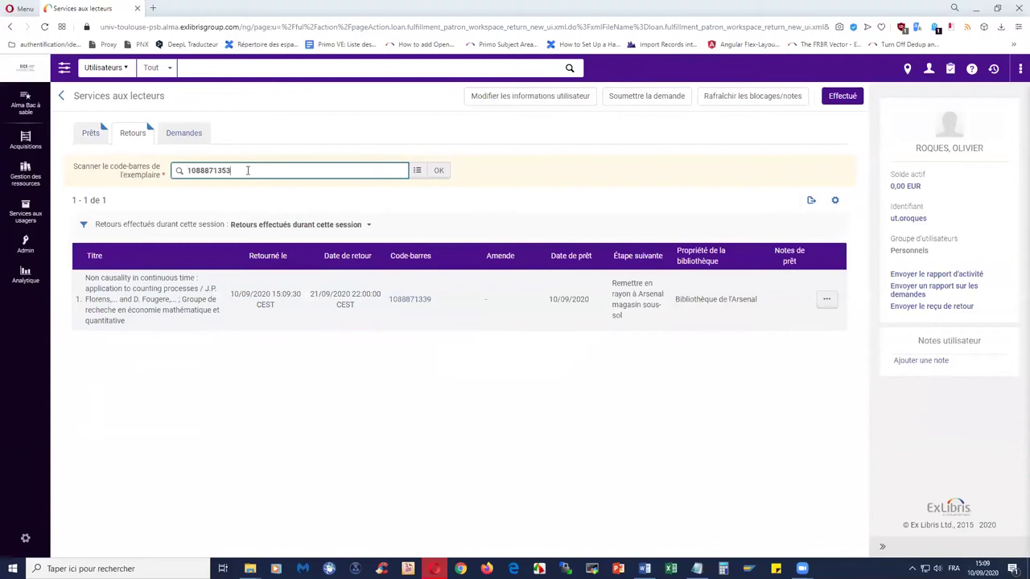
pyautogui.press('Return')
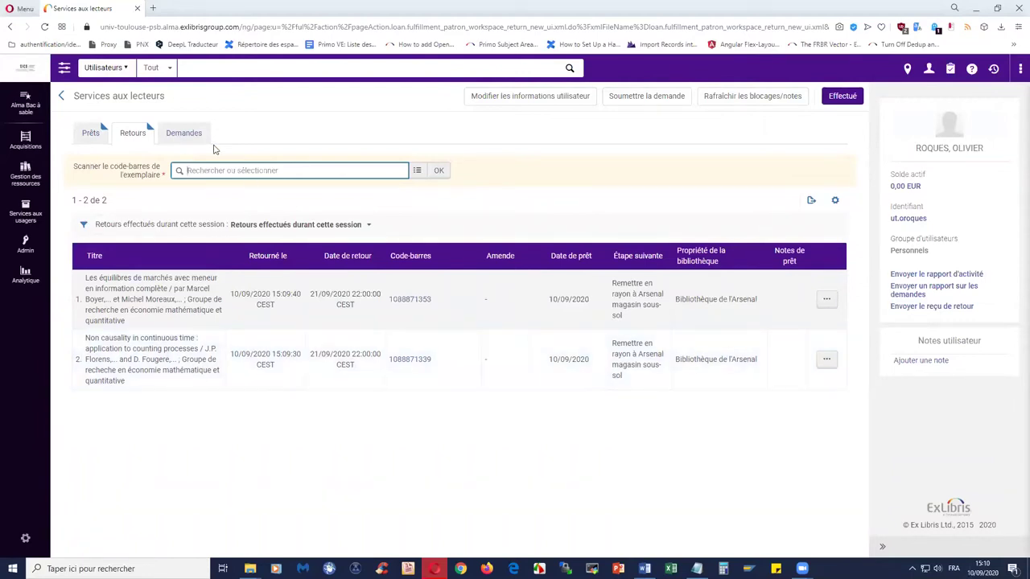
pyautogui.click(118, 67)
pyautogui.click(134, 120)
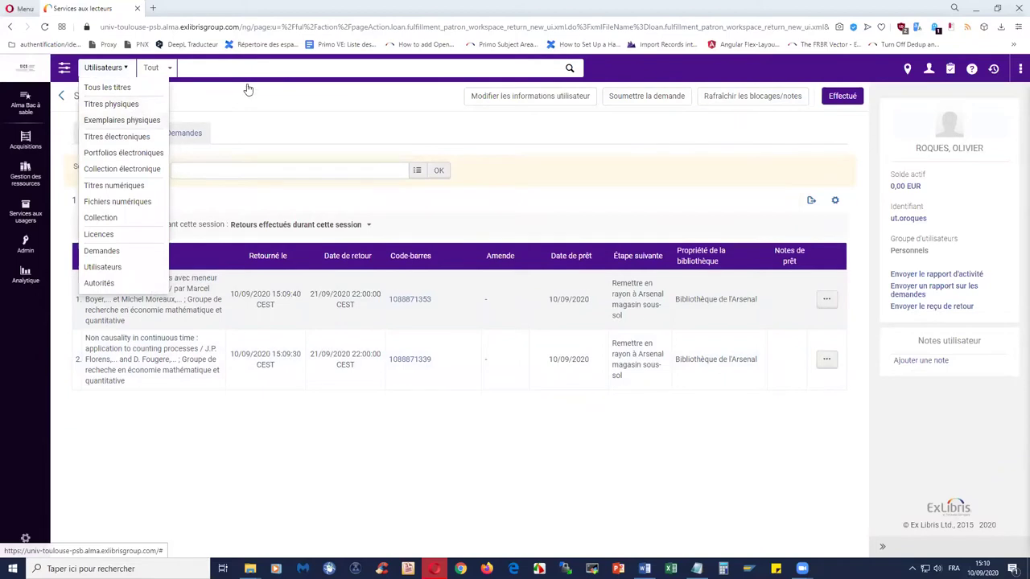
pyautogui.write('1088871353')
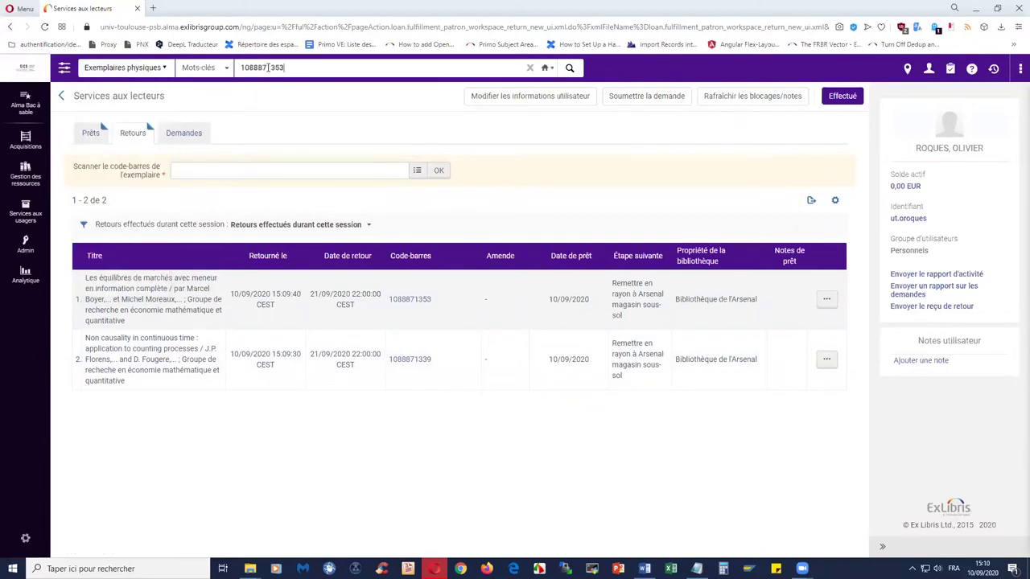
pyautogui.press('Return')
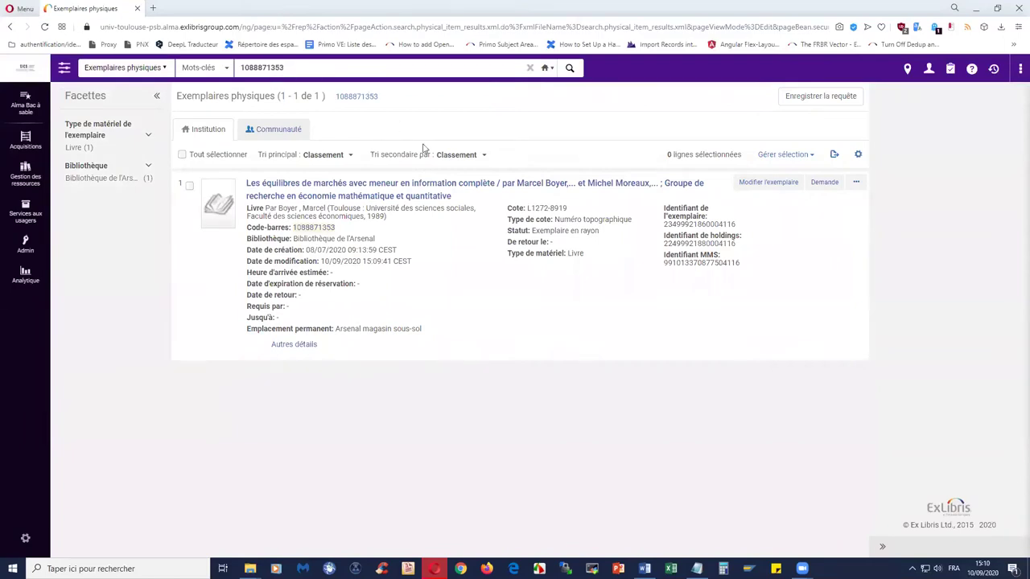
pyautogui.moveTo(531, 231); pyautogui.dragTo(599, 232)
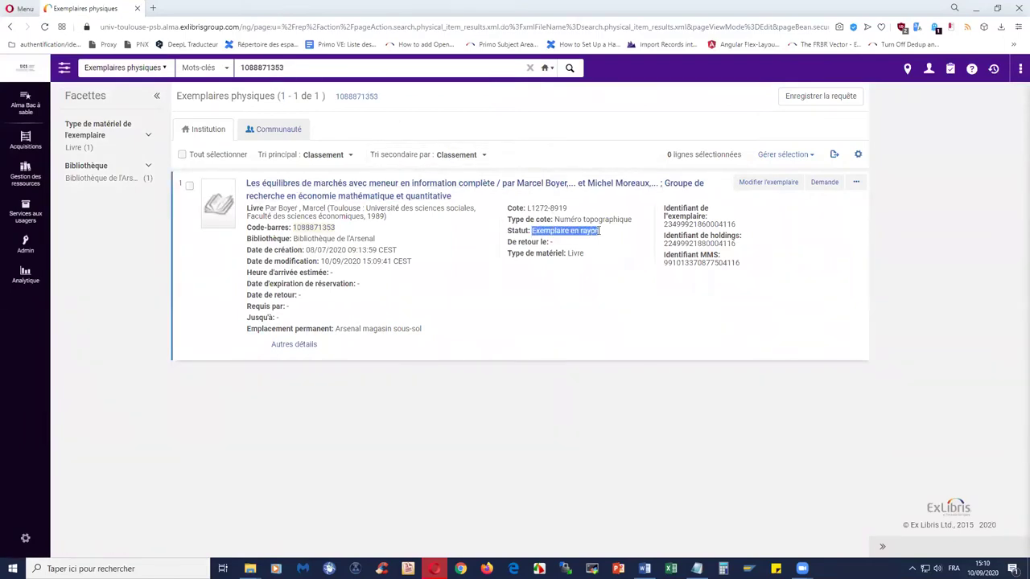
pyautogui.click(581, 304)
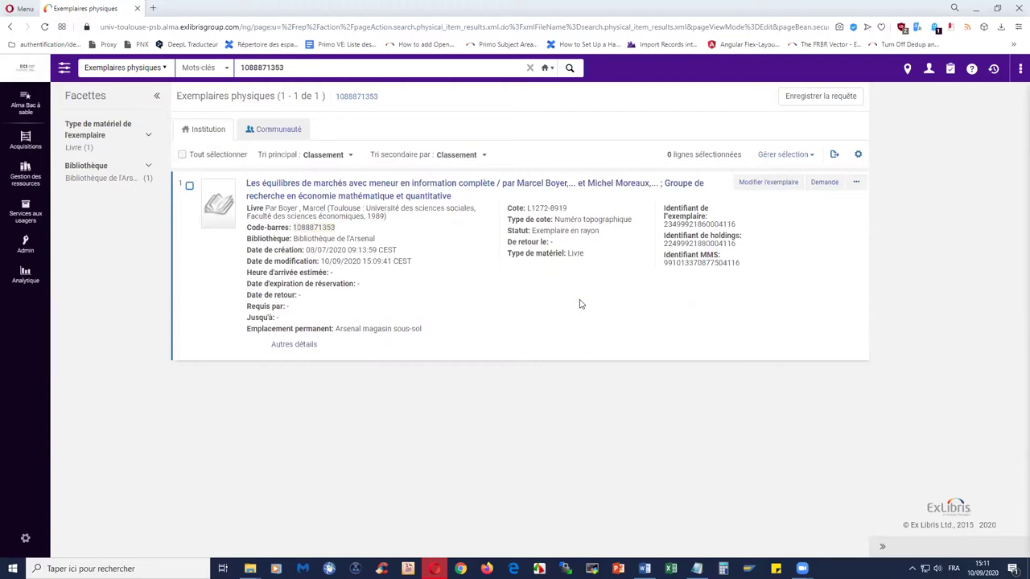
# - Look up the second patron via user search and override their overdue block to open their loans
pyautogui.click(25, 173)
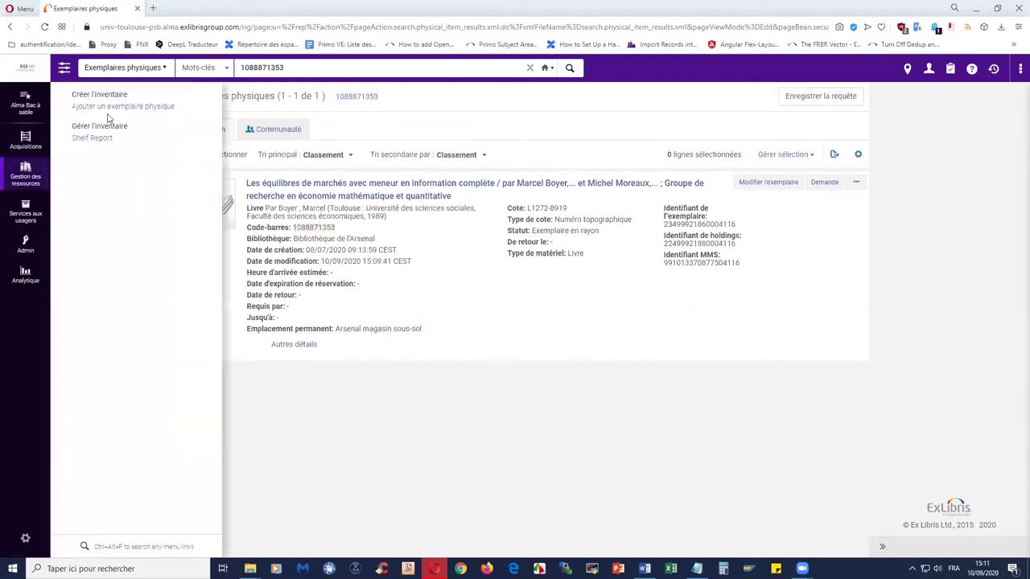
pyautogui.click(27, 211)
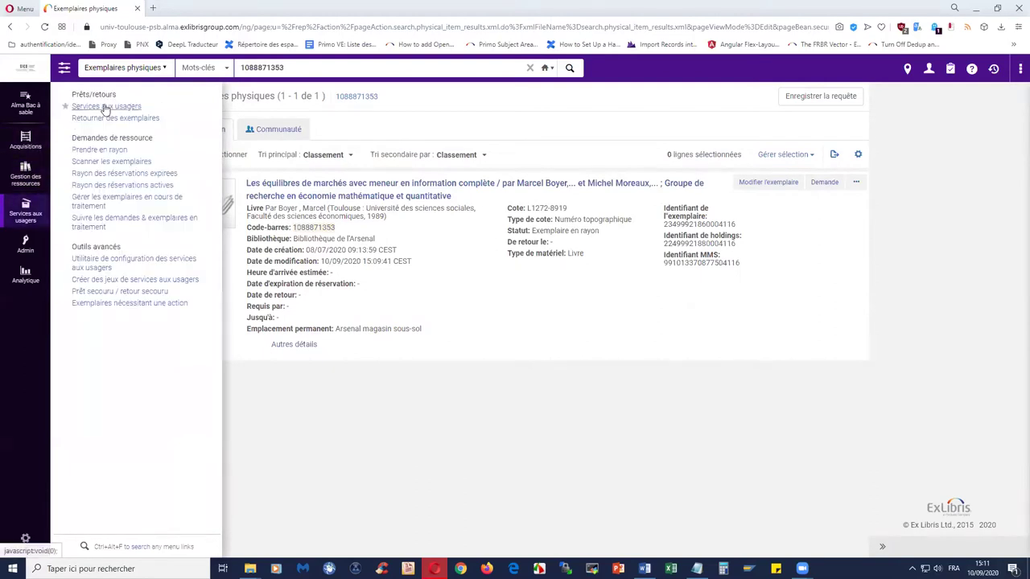
pyautogui.click(106, 109)
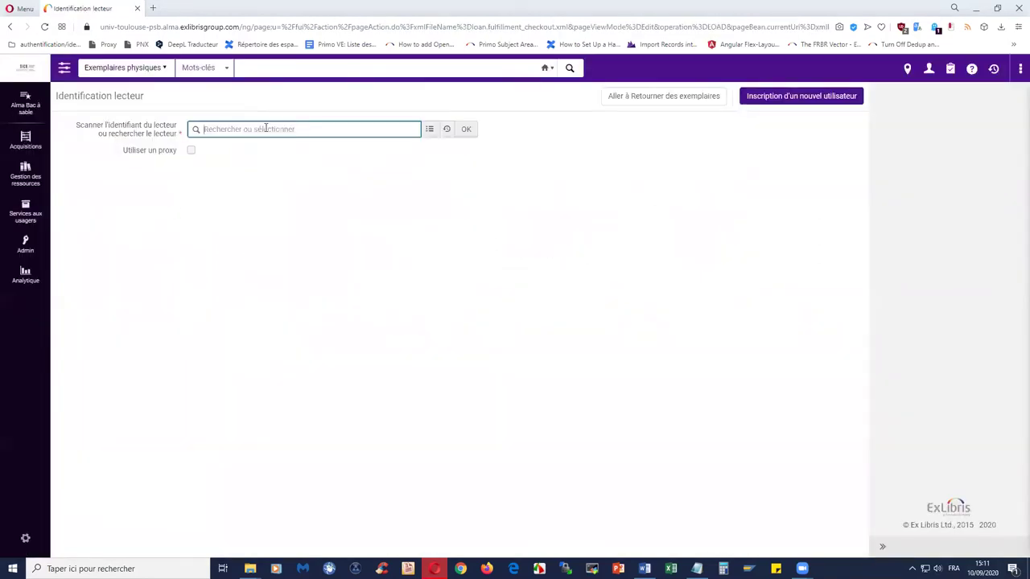
pyautogui.click(429, 128)
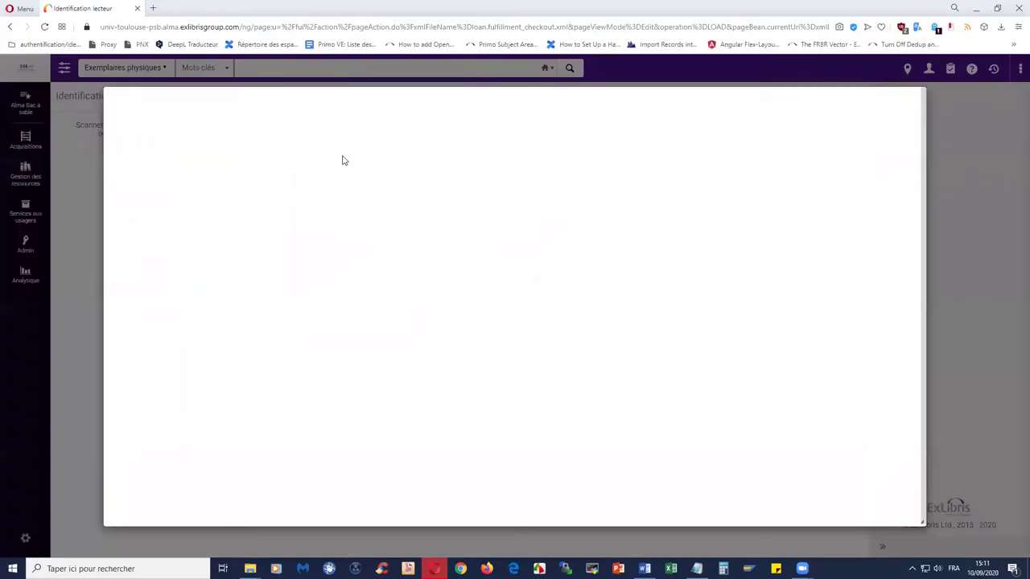
pyautogui.click(400, 135)
pyautogui.press('Return')
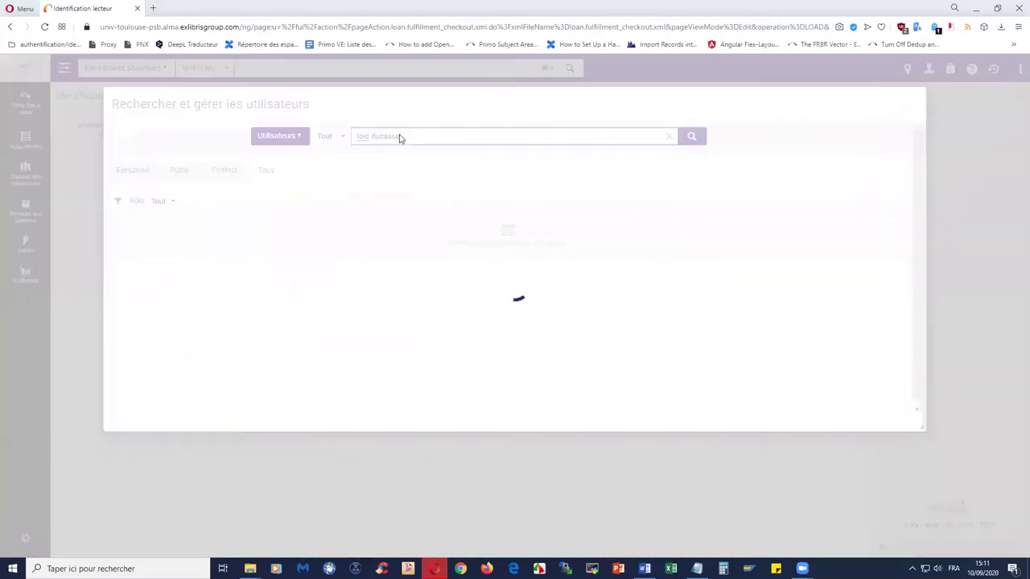
pyautogui.click(224, 259)
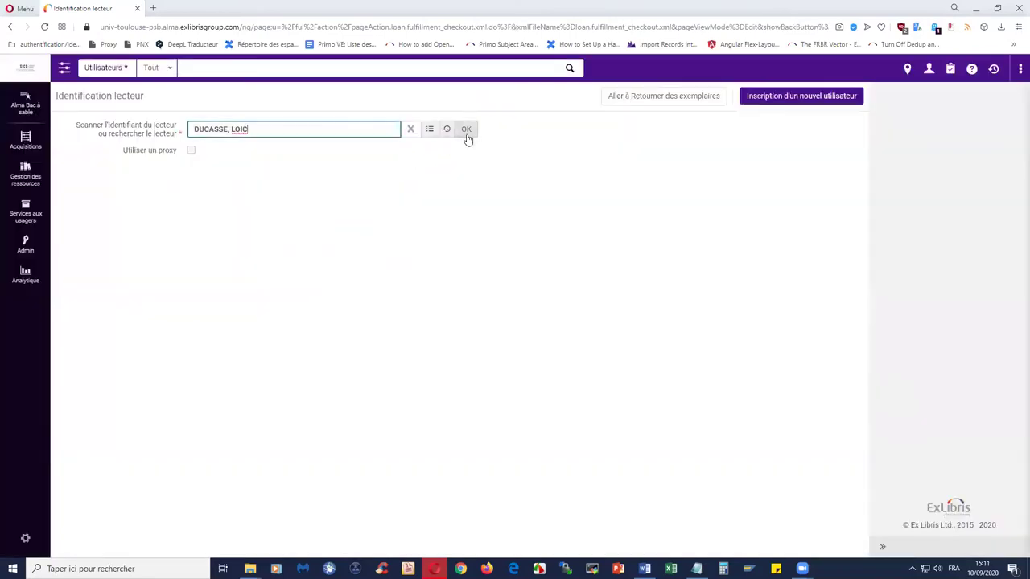
pyautogui.click(466, 132)
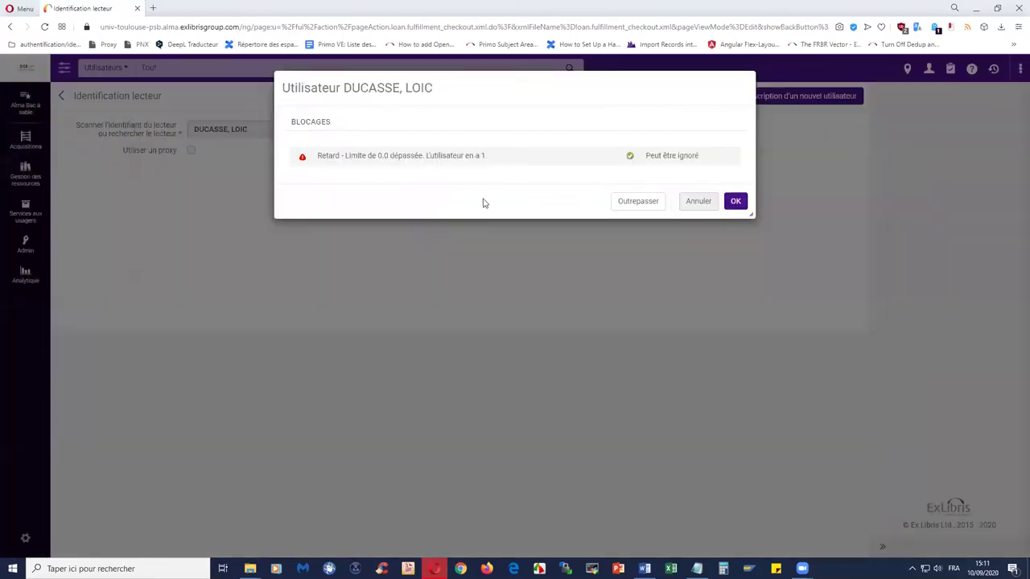
pyautogui.click(624, 202)
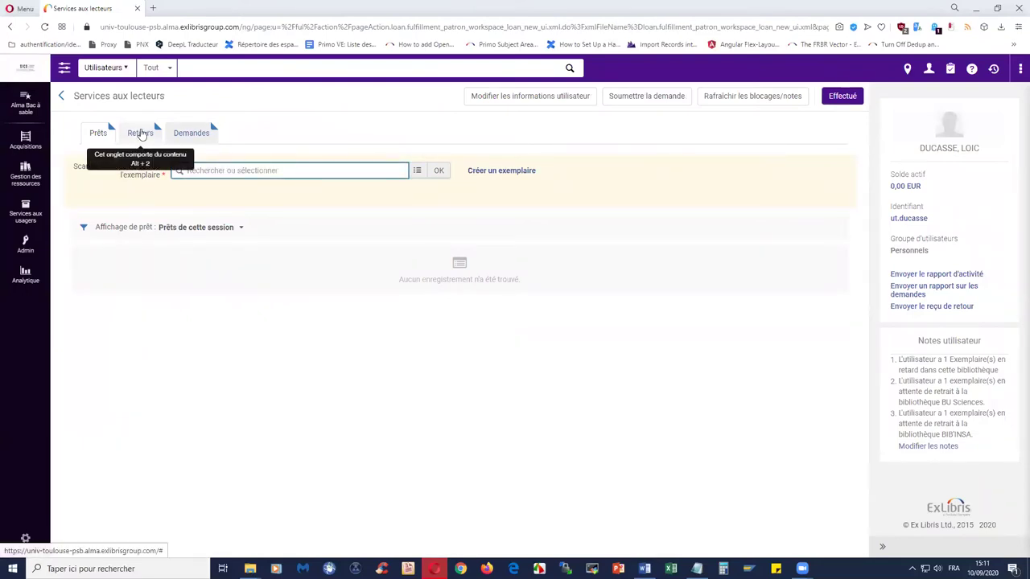
# - Return item RETRO2529903 on the patron's Retours tab, confirming despite the loan warning, then go home
pyautogui.click(139, 132)
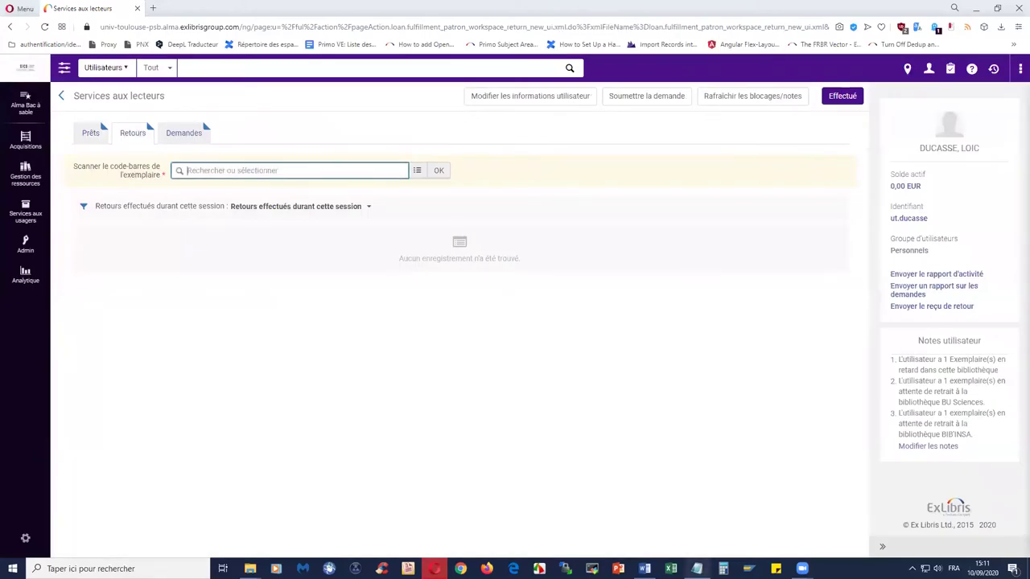
pyautogui.click(697, 569)
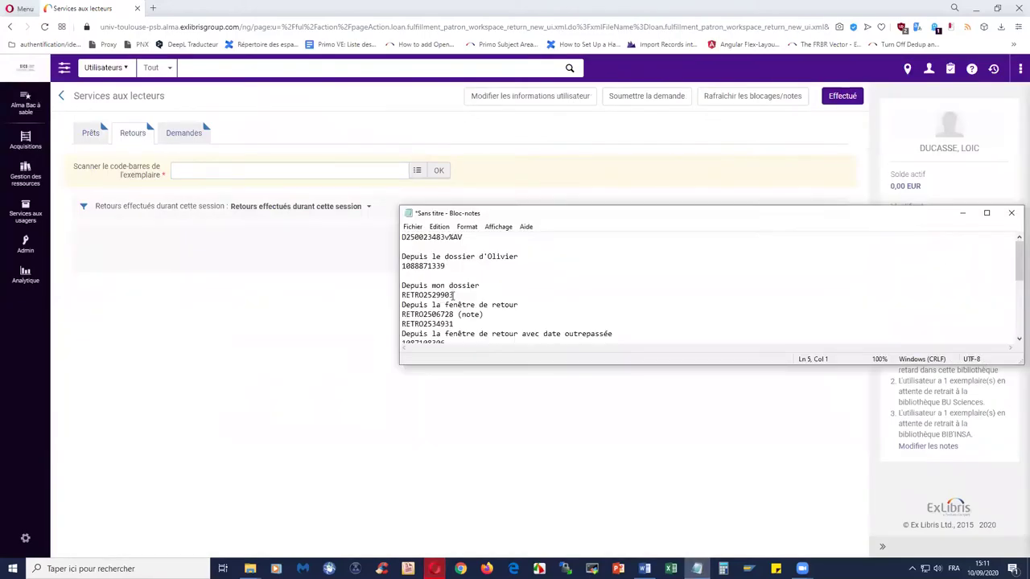
pyautogui.moveTo(454, 294); pyautogui.dragTo(402, 296)
pyautogui.rightClick(409, 297)
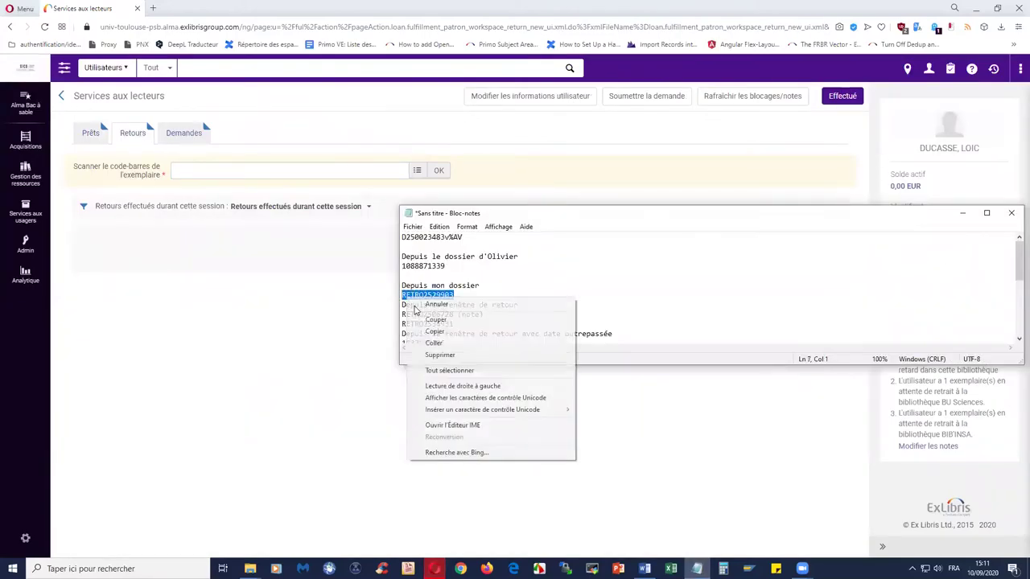
pyautogui.click(434, 331)
pyautogui.click(962, 214)
pyautogui.click(352, 167)
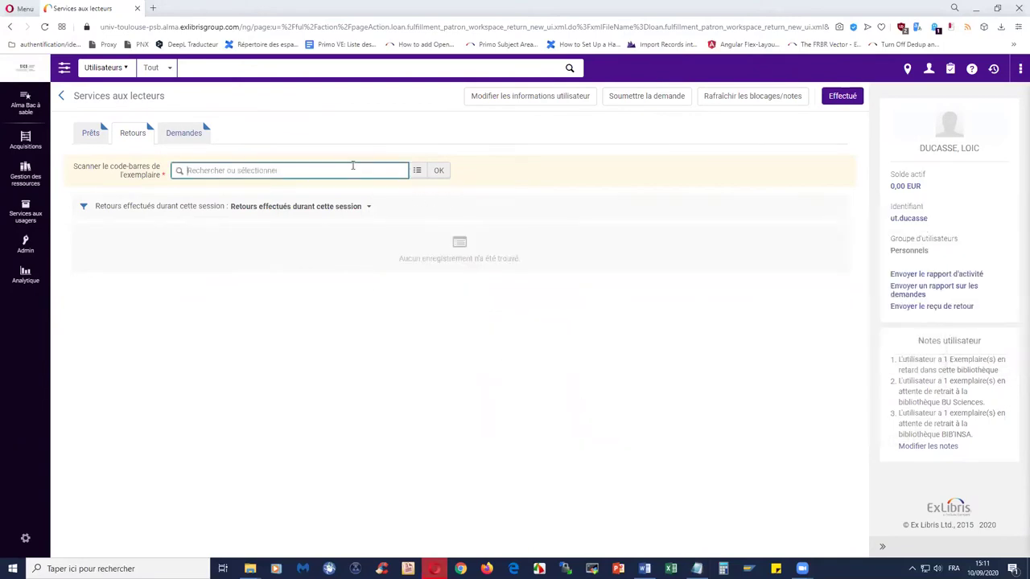
pyautogui.hotkey('ctrl', 'v')
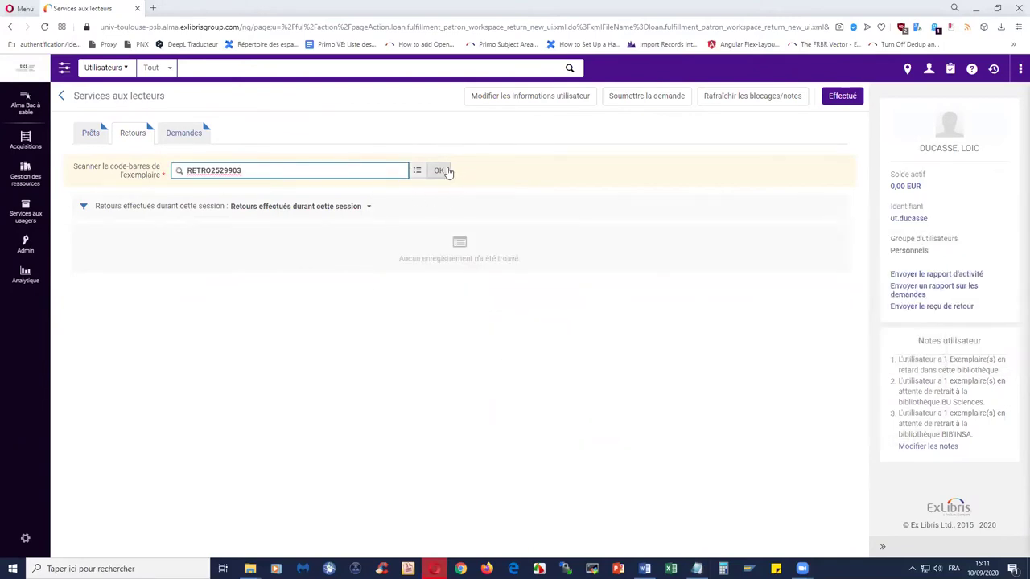
pyautogui.click(446, 169)
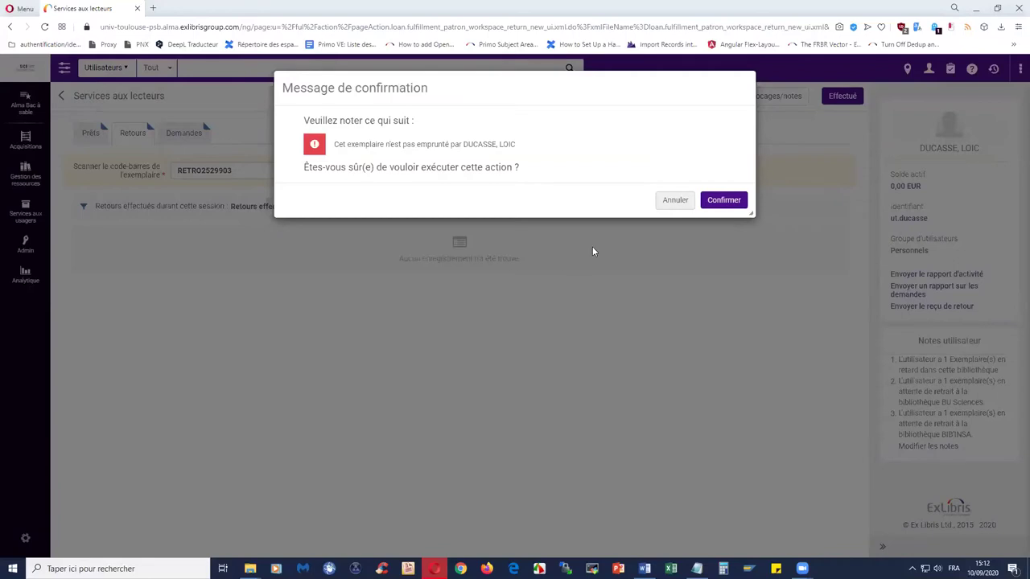
pyautogui.click(739, 201)
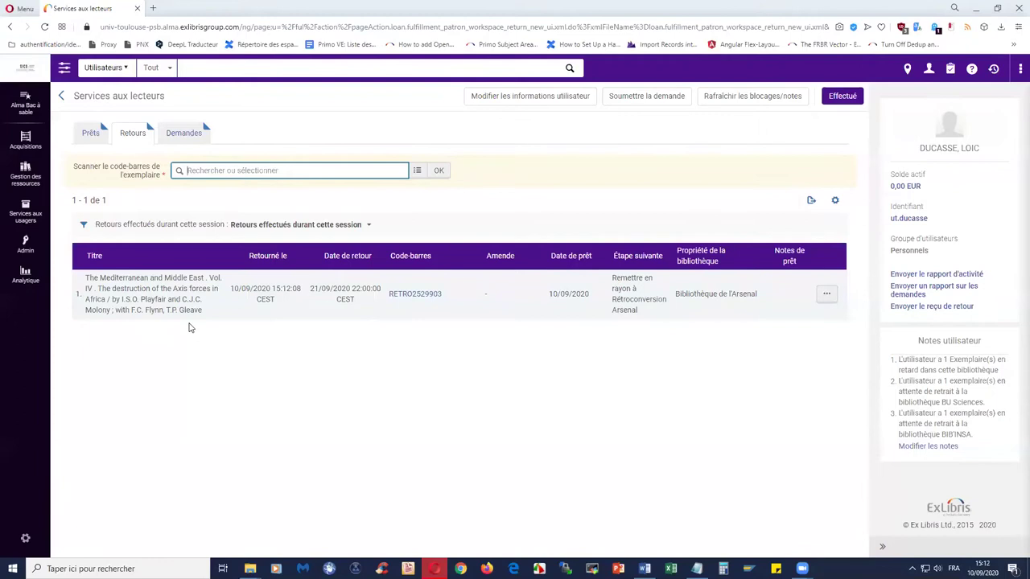
pyautogui.click(28, 67)
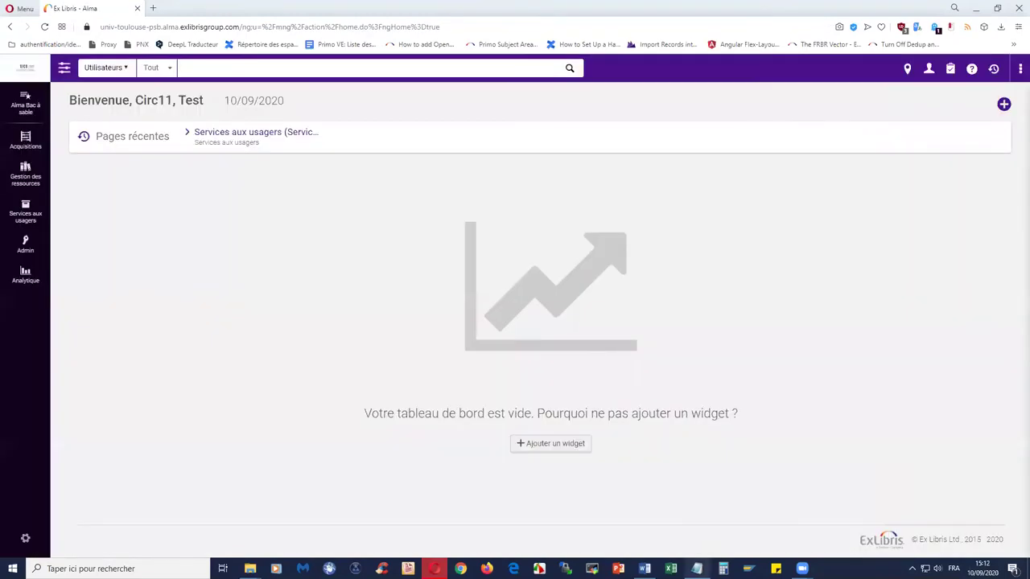
pyautogui.click(25, 213)
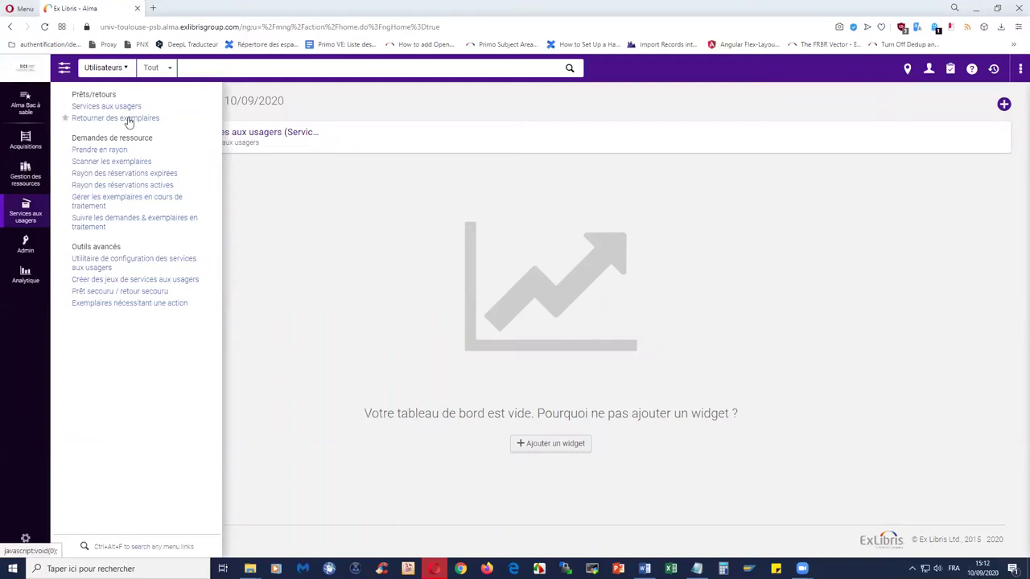
# - Go from the patron identification page to Aller à Retourner des exemplaires
pyautogui.click(125, 107)
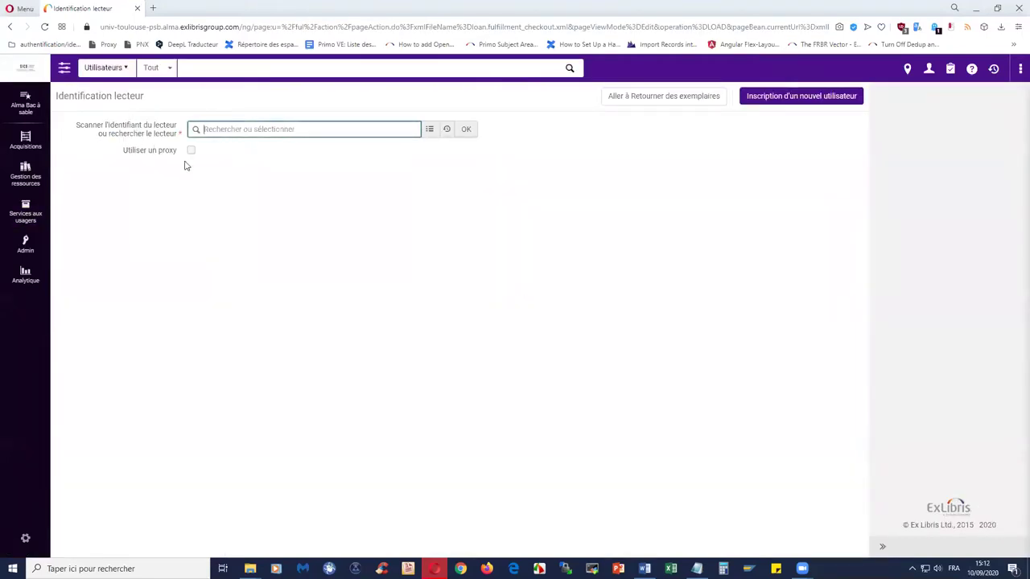
pyautogui.click(680, 100)
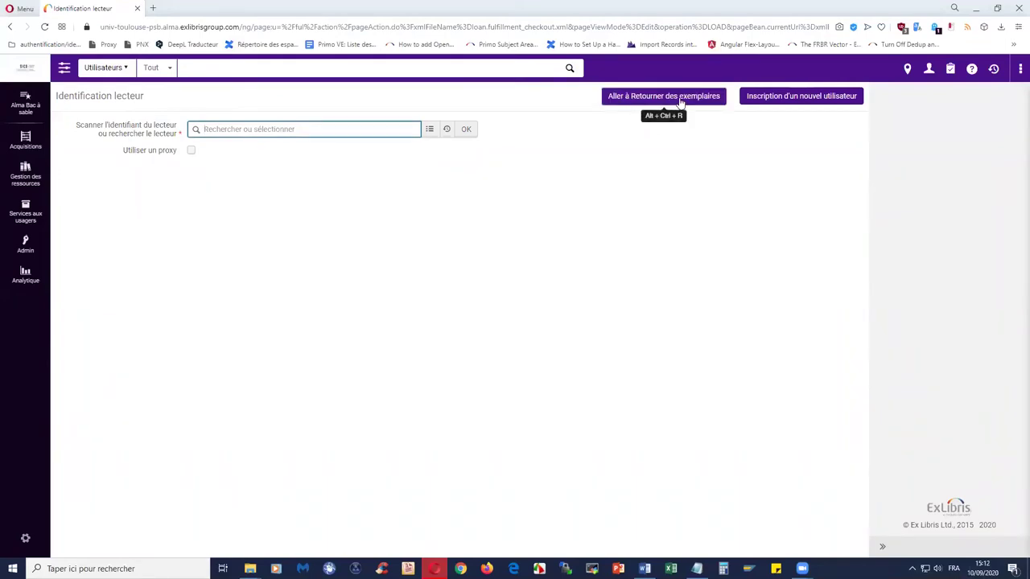
pyautogui.click(680, 100)
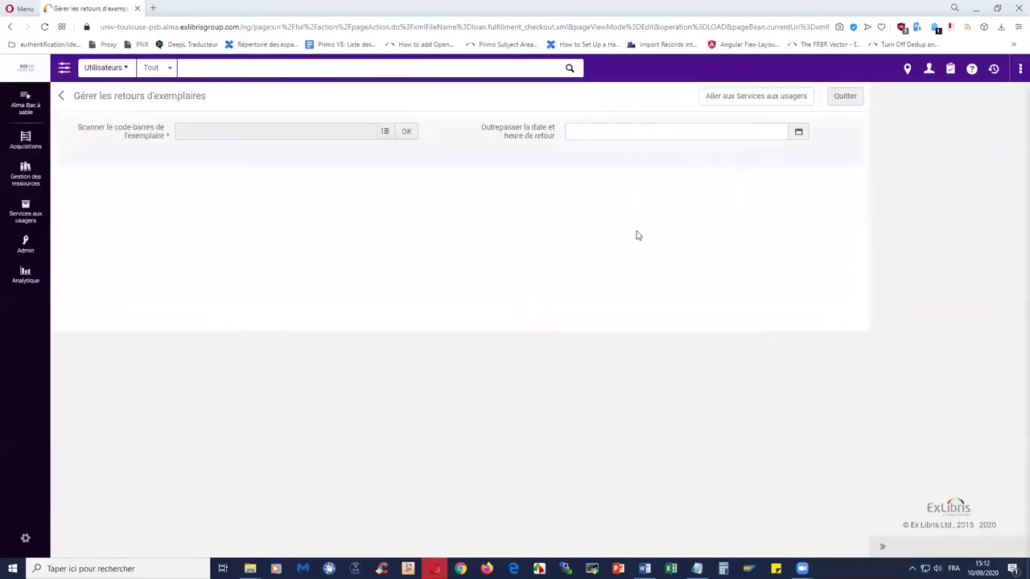
# - Copy RETRO2506728 from the Notepad list, paste it into the return barcode field and submit it
pyautogui.click(697, 569)
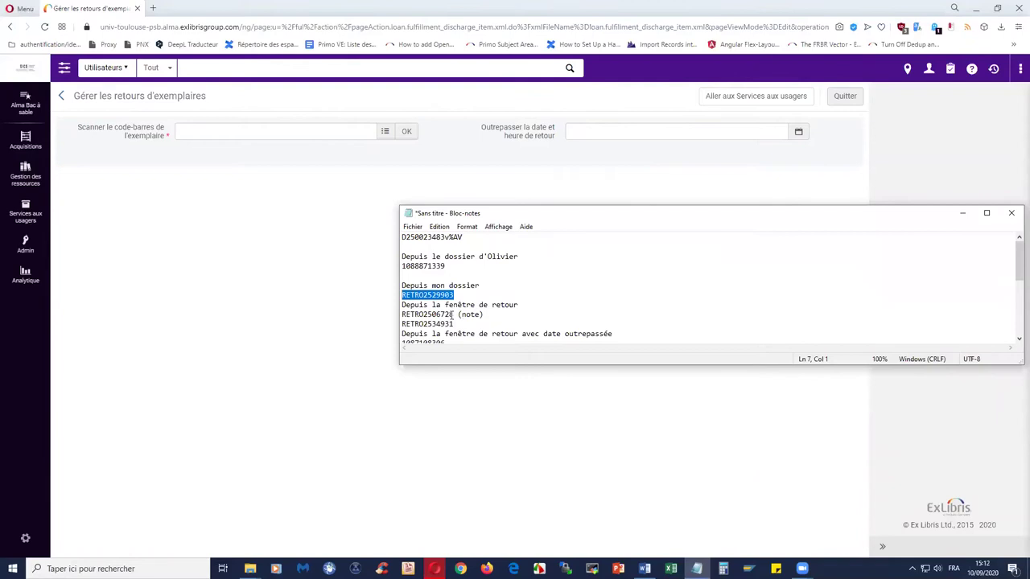
pyautogui.moveTo(455, 315); pyautogui.dragTo(402, 315)
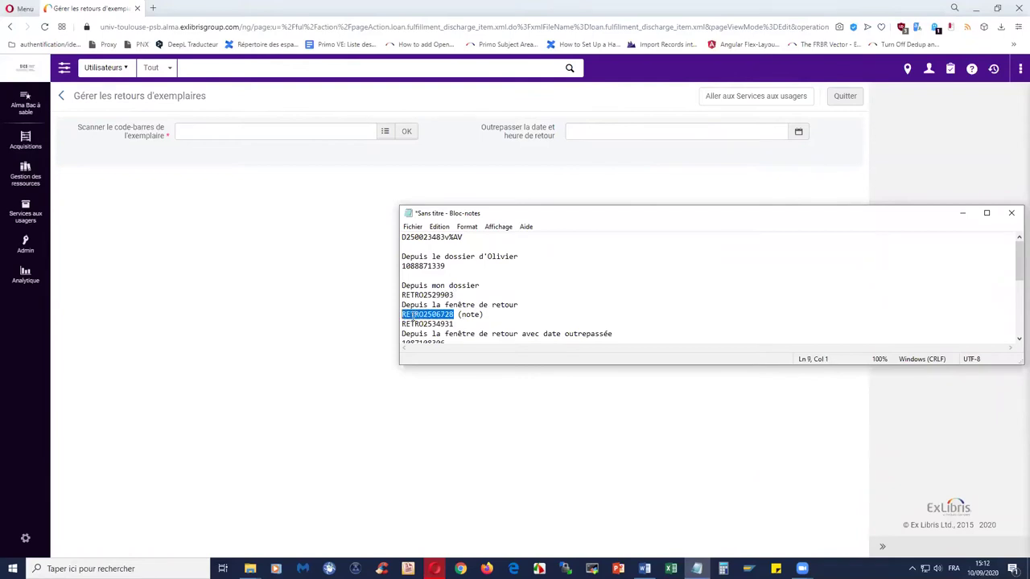
pyautogui.rightClick(412, 316)
pyautogui.click(453, 352)
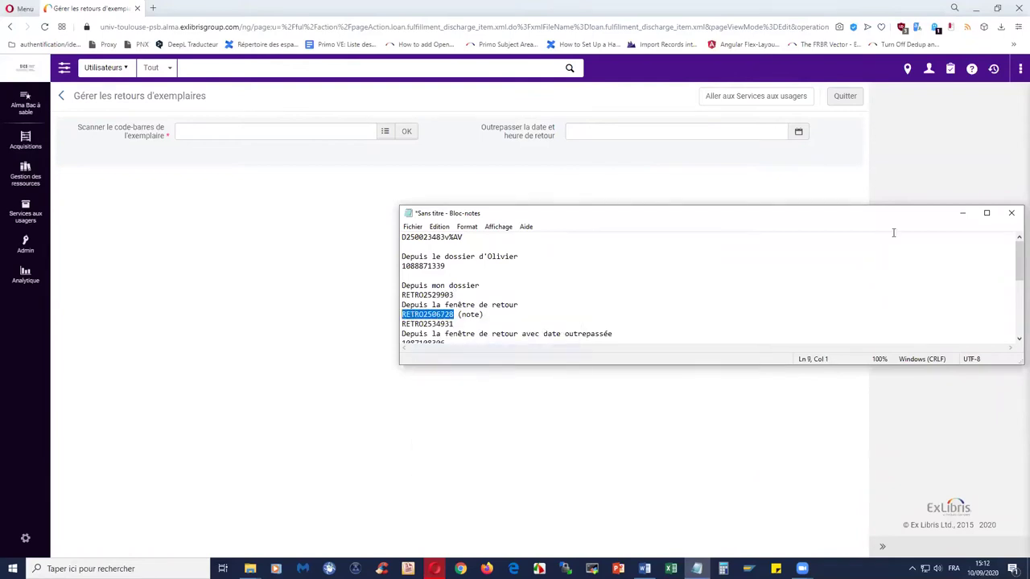
pyautogui.click(962, 213)
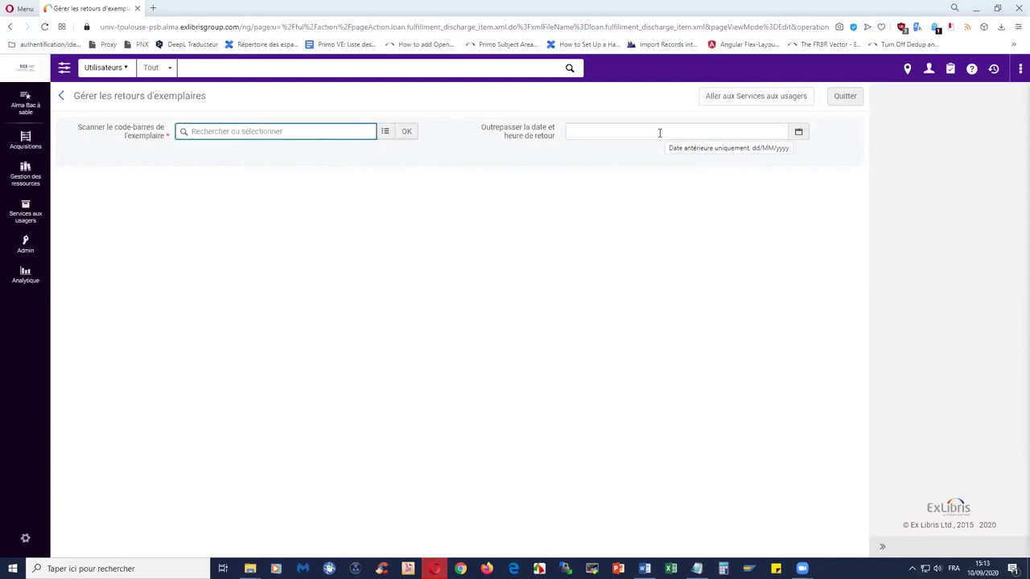
pyautogui.rightClick(319, 132)
pyautogui.click(345, 215)
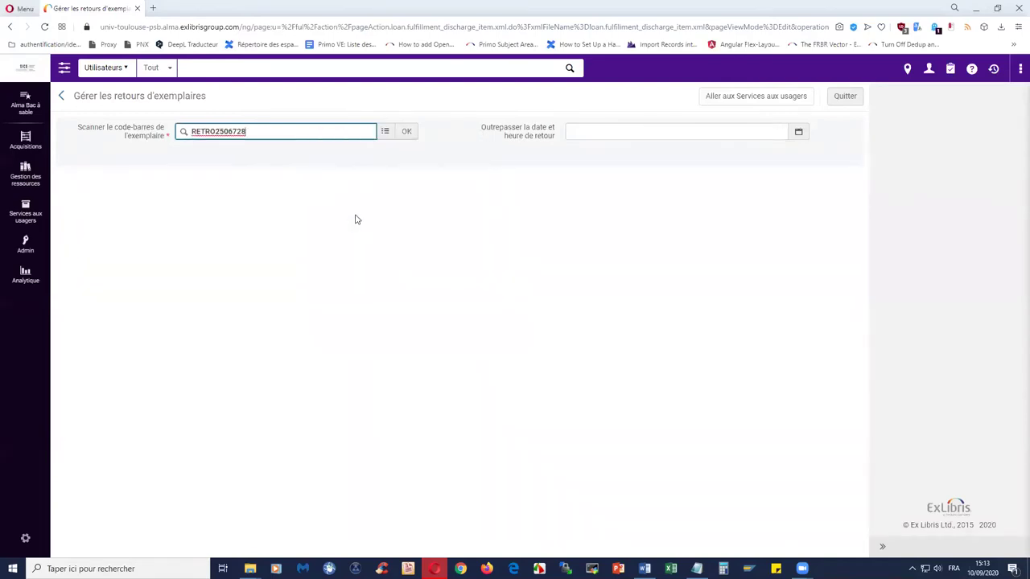
pyautogui.click(407, 131)
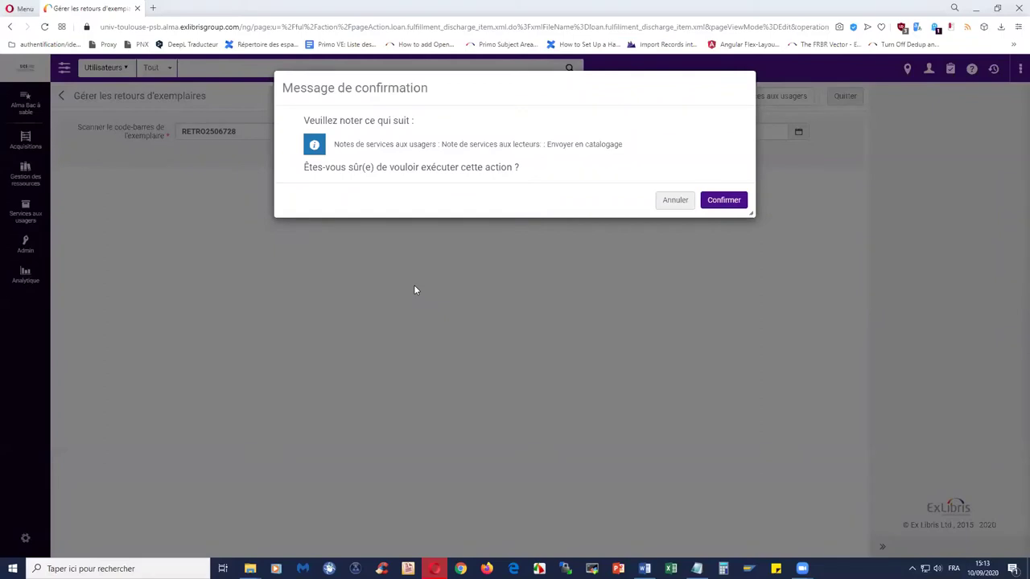
# - Copy the note text Envoyer en catalogage, then confirm the return of RETRO2506728
pyautogui.moveTo(338, 147); pyautogui.dragTo(418, 152)
pyautogui.moveTo(547, 144); pyautogui.dragTo(630, 153)
pyautogui.click(630, 155)
pyautogui.moveTo(548, 145); pyautogui.dragTo(627, 145)
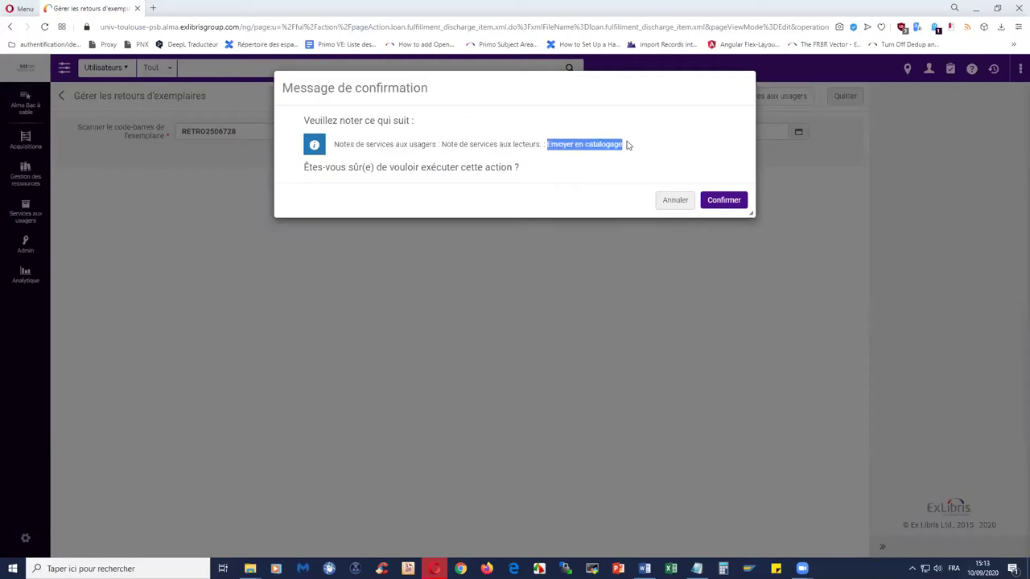
pyautogui.click(578, 178)
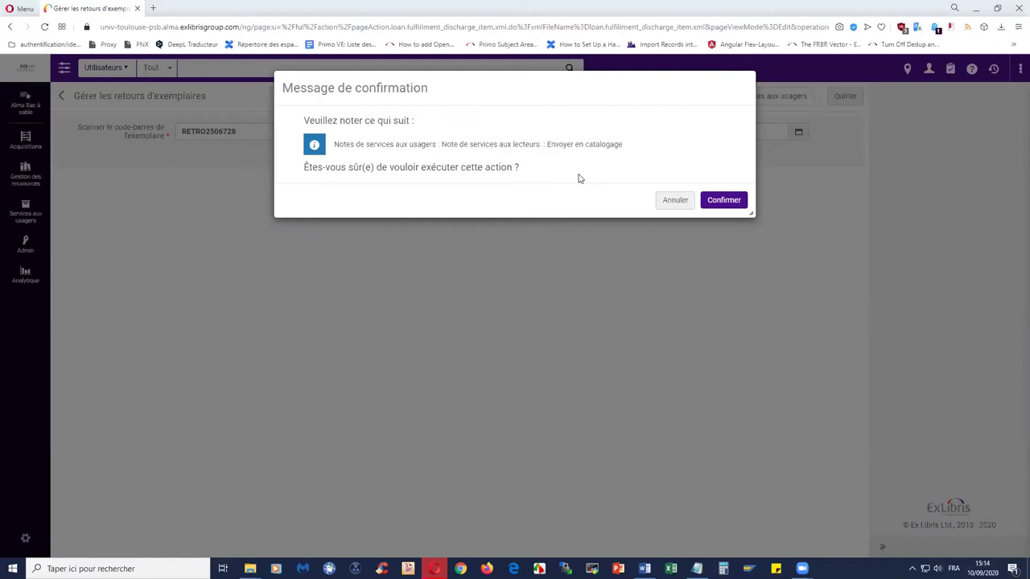
pyautogui.click(722, 201)
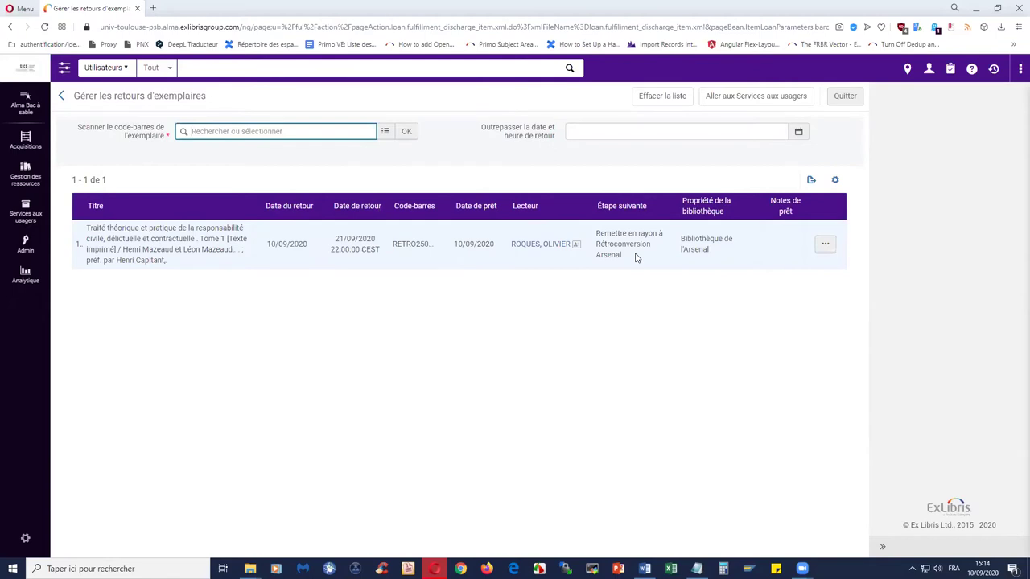
# - Review the returned Mazeaud item's next step and reader details, then bring up the Notepad barcode list
pyautogui.moveTo(597, 233); pyautogui.dragTo(630, 256)
pyautogui.click(608, 290)
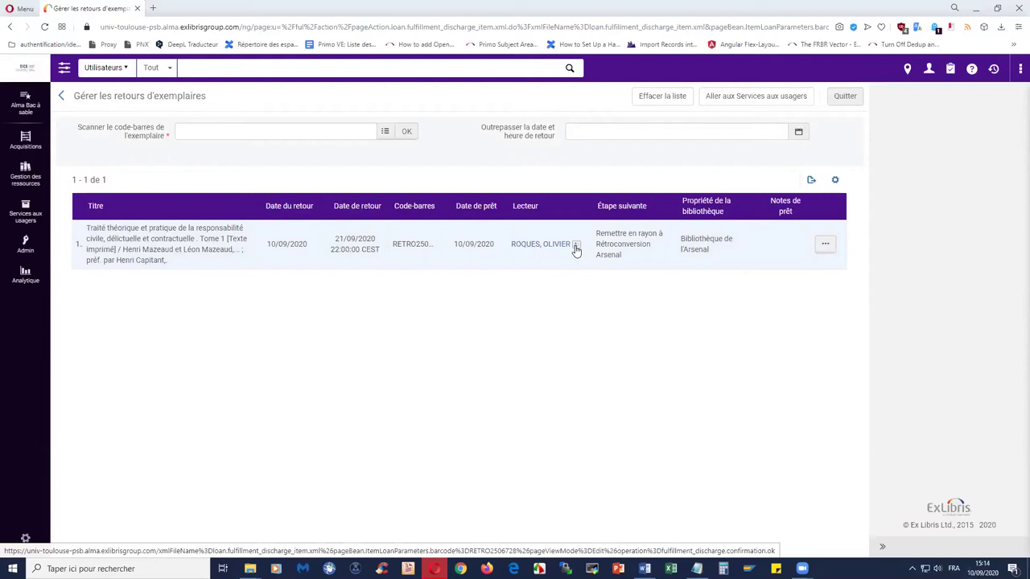
pyautogui.click(576, 250)
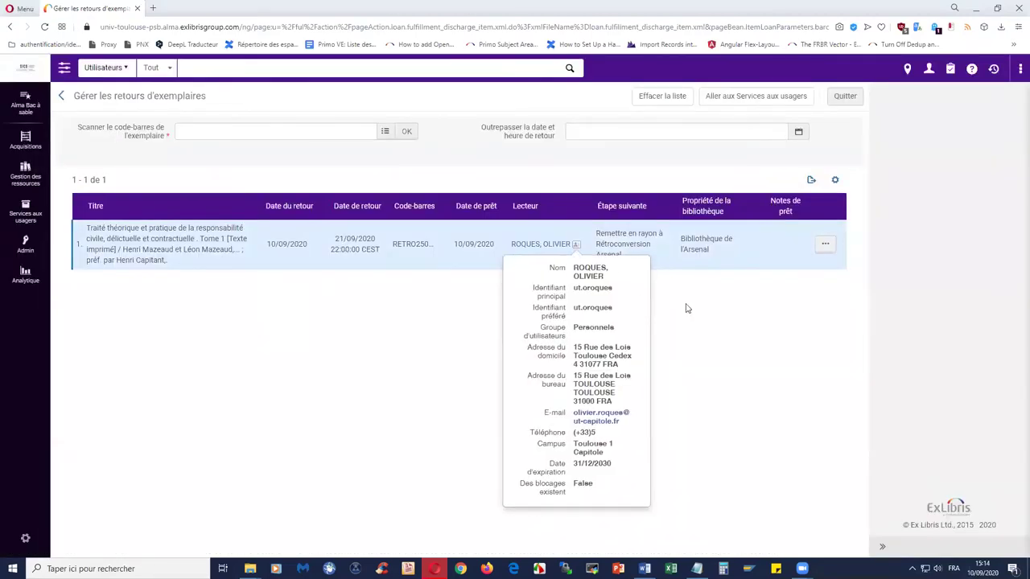
pyautogui.click(686, 307)
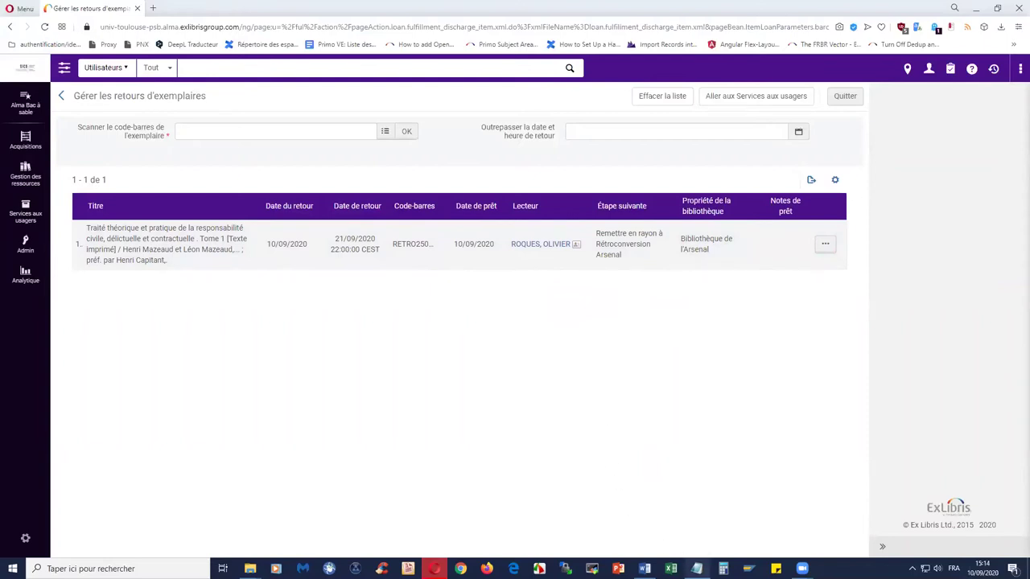
pyautogui.click(697, 569)
# - Copy RETRO2534931 from Notepad and return it via the scan field
pyautogui.moveTo(401, 324); pyautogui.dragTo(453, 324)
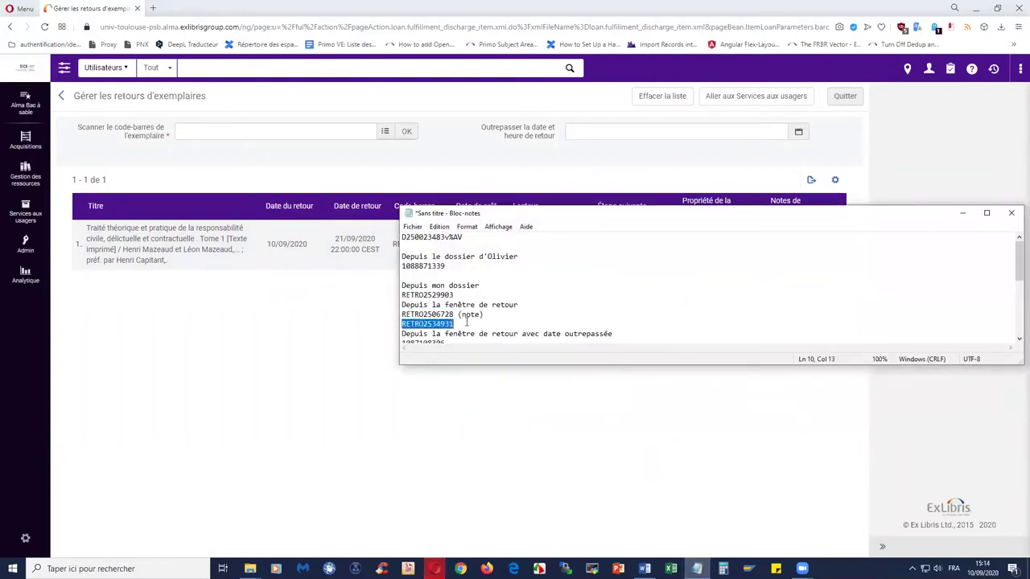
pyautogui.rightClick(446, 324)
pyautogui.click(473, 360)
pyautogui.click(322, 130)
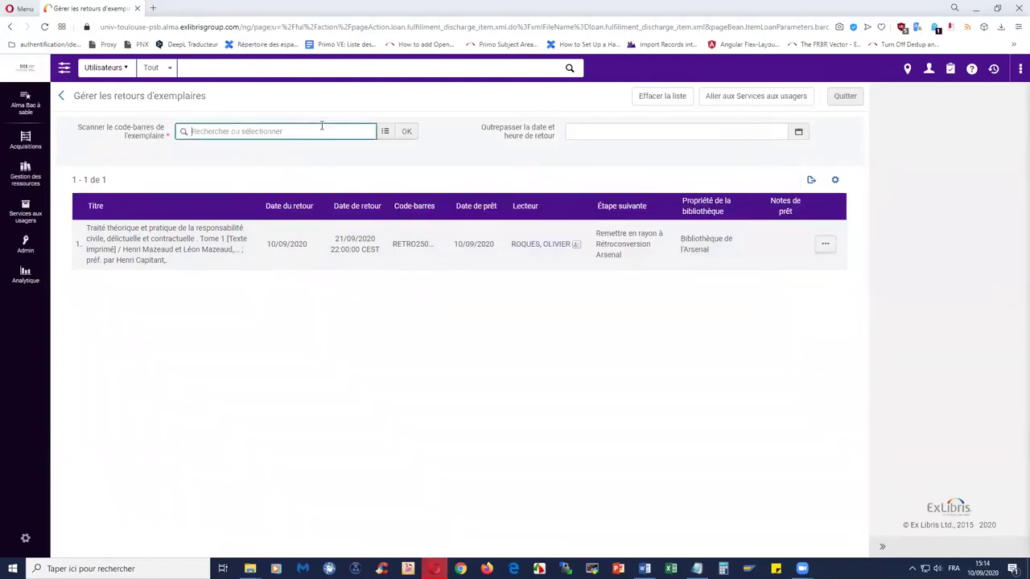
pyautogui.hotkey('ctrl', 'v')
pyautogui.press('Return')
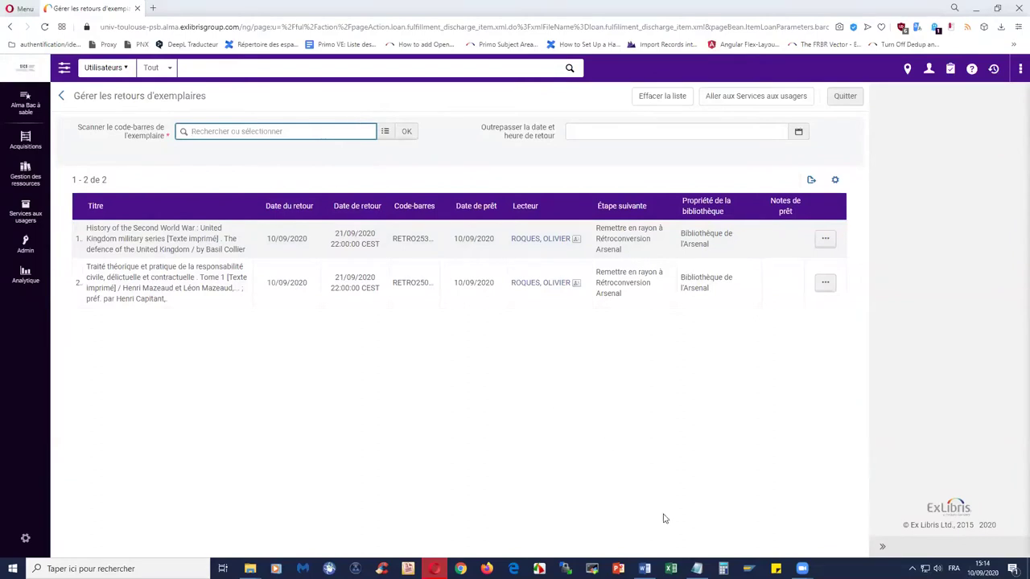
pyautogui.click(697, 568)
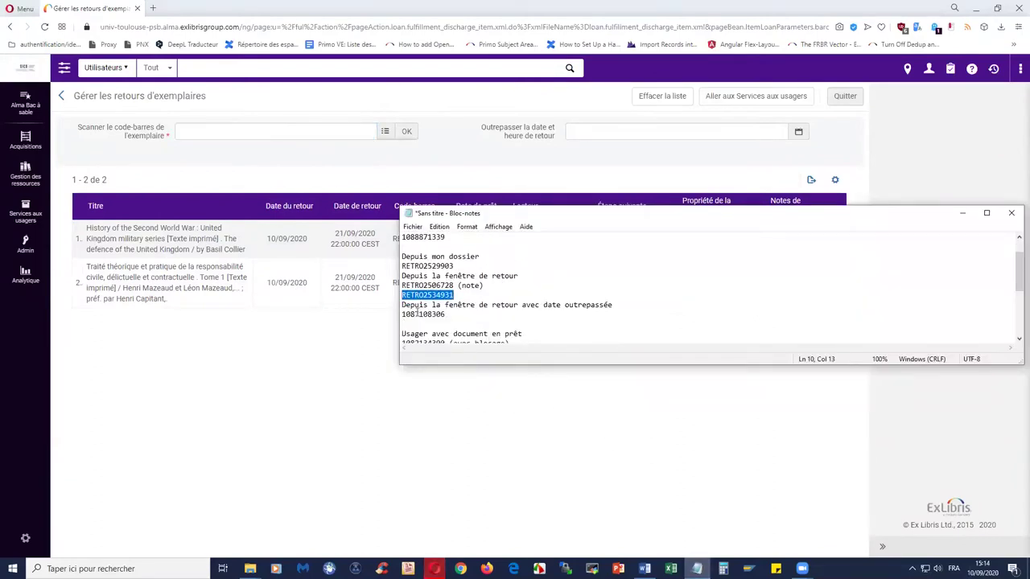
pyautogui.moveTo(403, 314); pyautogui.dragTo(445, 314)
pyautogui.rightClick(435, 315)
pyautogui.click(479, 350)
pyautogui.click(326, 342)
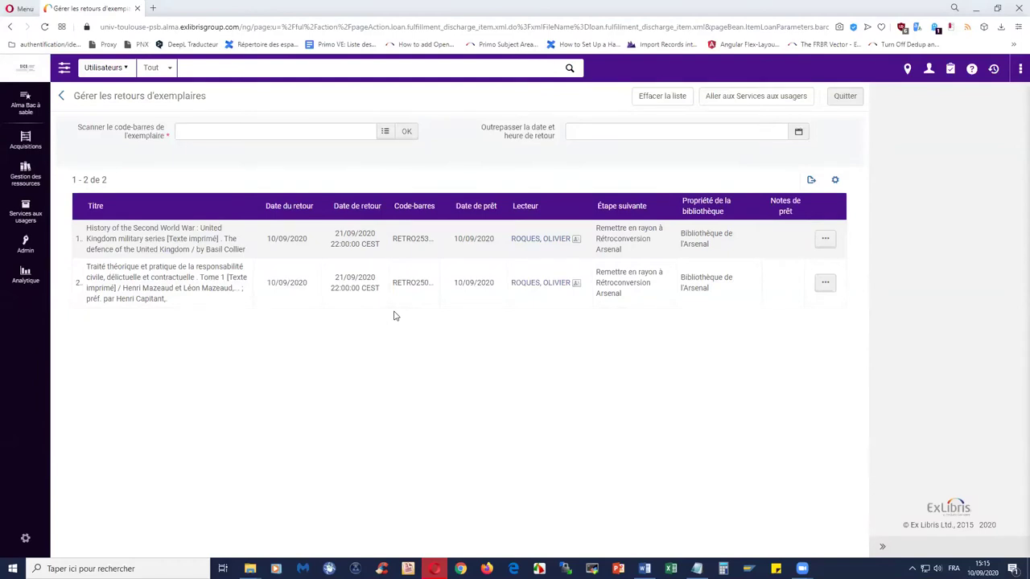
pyautogui.click(799, 132)
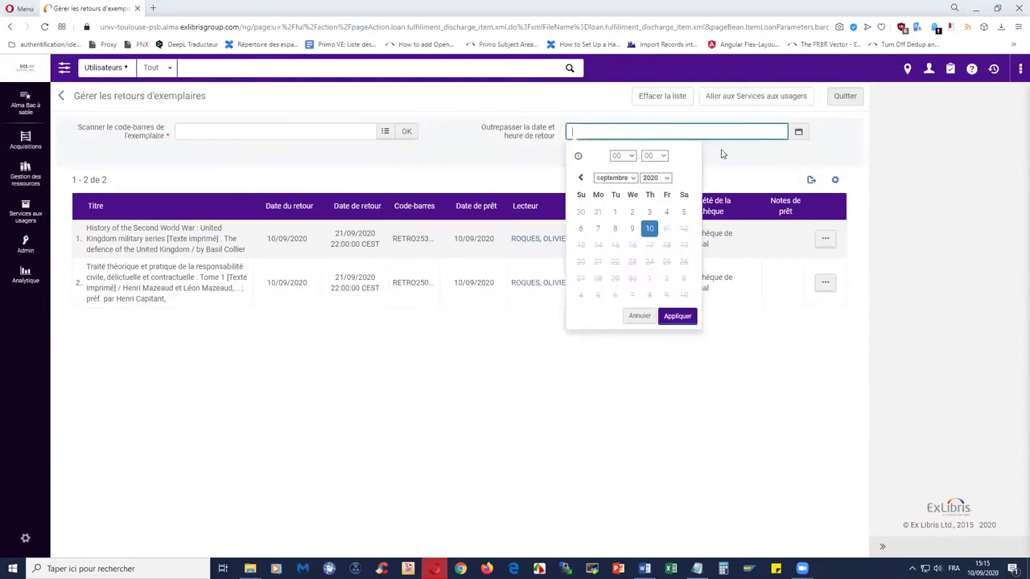
pyautogui.click(598, 229)
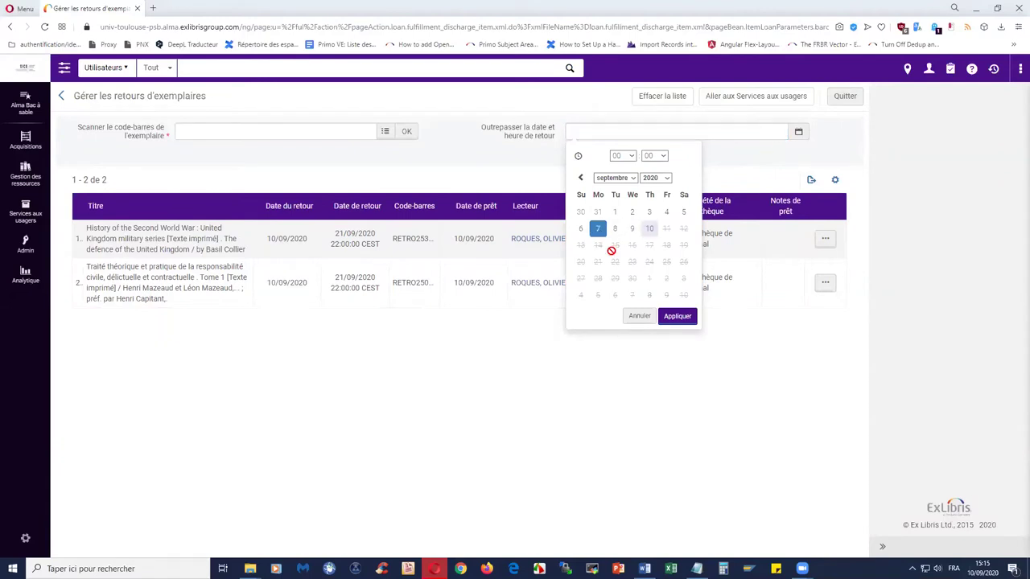
pyautogui.click(671, 316)
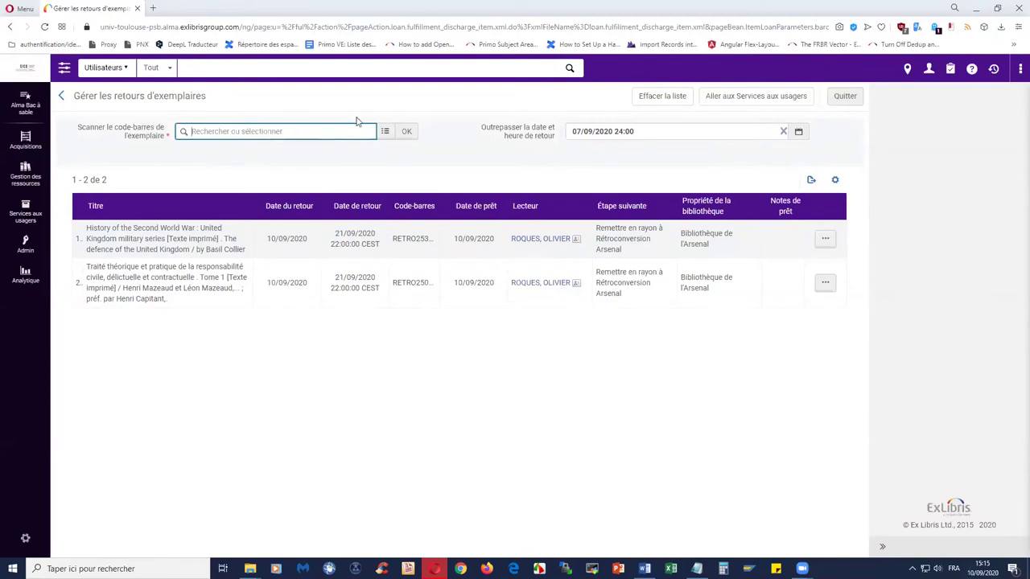
pyautogui.write('1087108306')
pyautogui.click(407, 133)
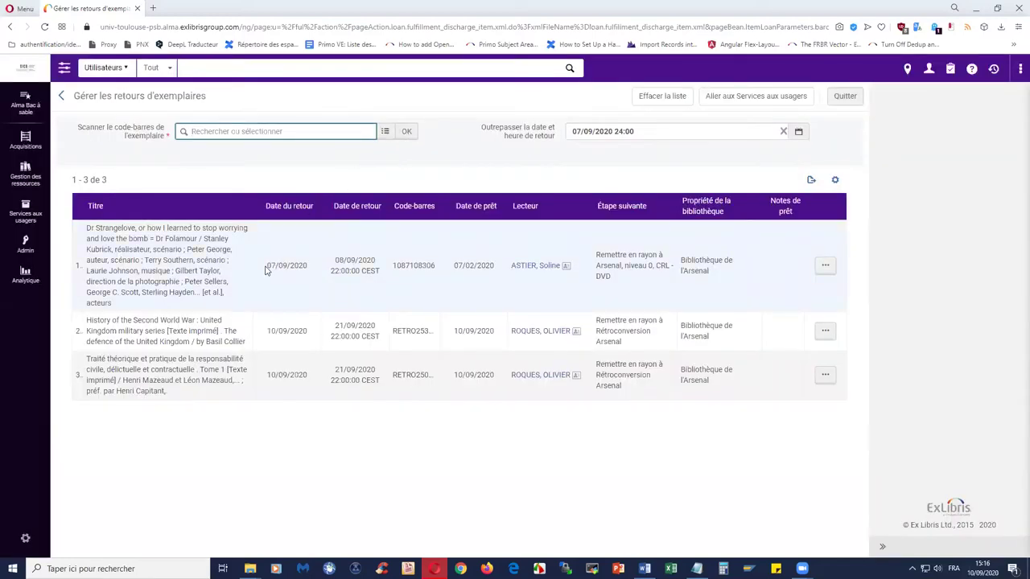
# - Compare the first two returns' dates, 07/09/2020 and 10/09/2020, then bring back the Notepad barcode list
pyautogui.moveTo(267, 266); pyautogui.dragTo(308, 269)
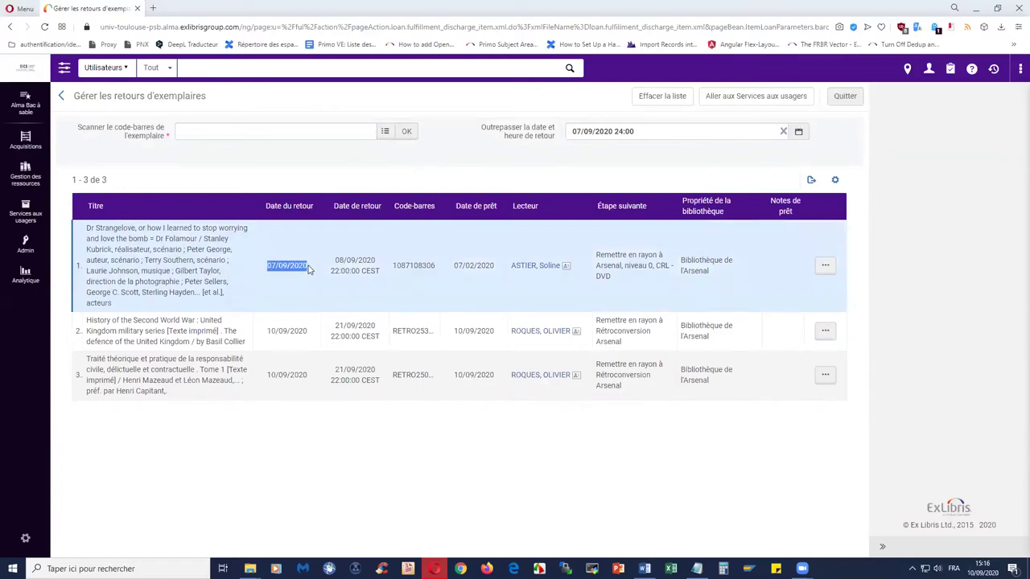
pyautogui.click(268, 330)
pyautogui.moveTo(268, 330); pyautogui.dragTo(309, 330)
pyautogui.click(268, 270)
pyautogui.moveTo(268, 270); pyautogui.dragTo(308, 266)
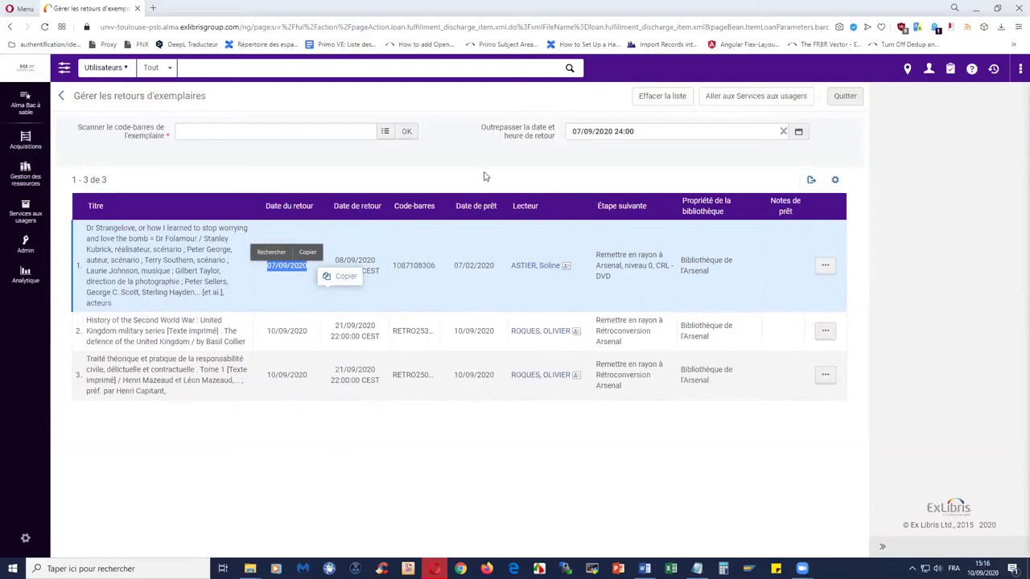
pyautogui.click(510, 168)
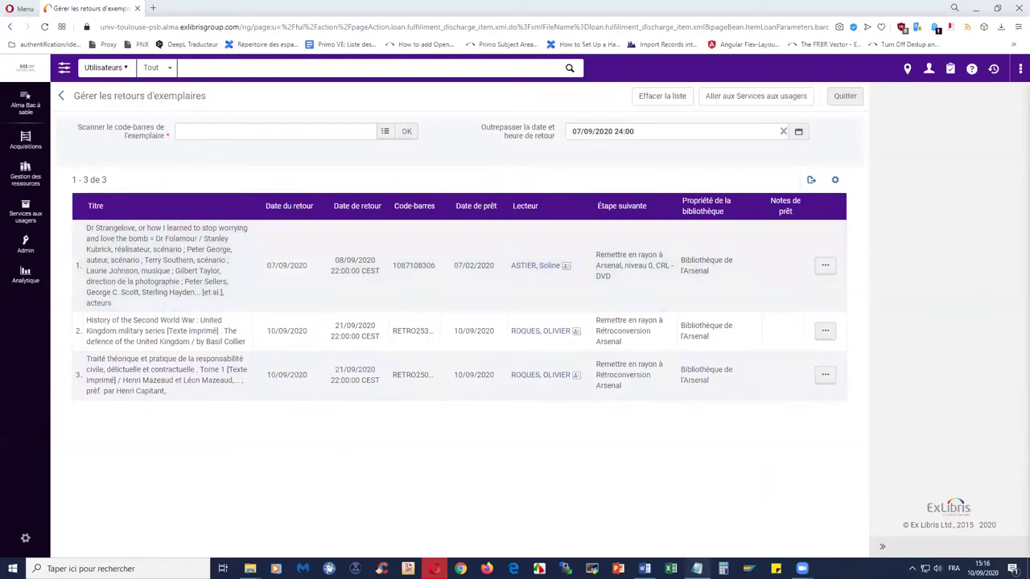
pyautogui.click(697, 568)
pyautogui.scroll(-1, 566, 309)
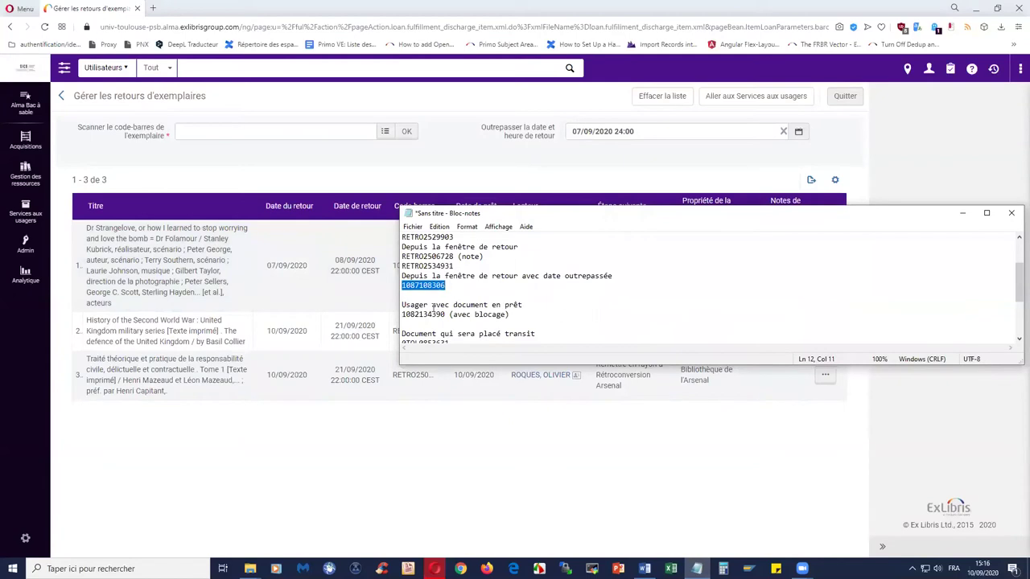
pyautogui.click(405, 314)
pyautogui.doubleClick(411, 314)
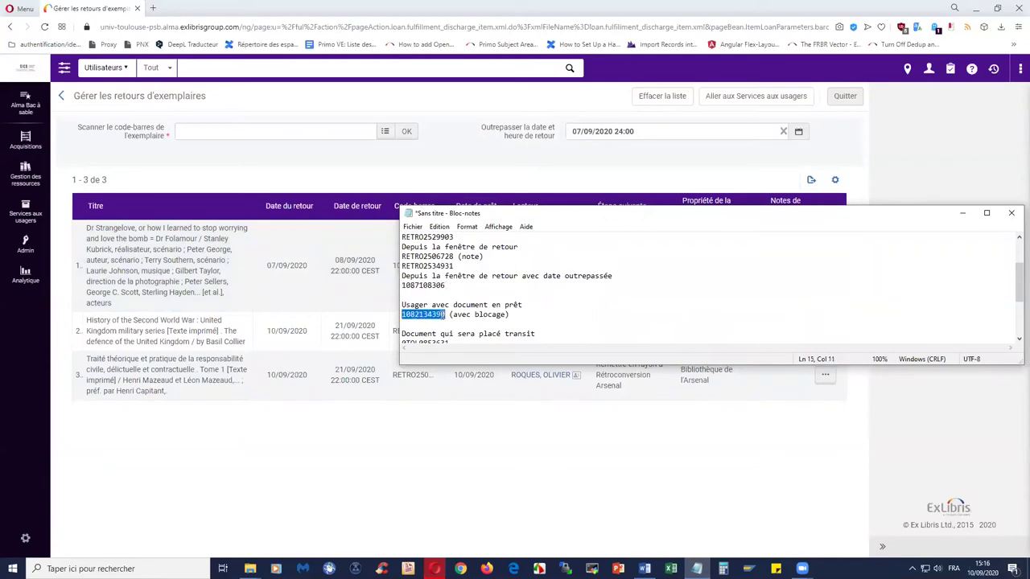
pyautogui.rightClick(442, 316)
pyautogui.click(469, 351)
pyautogui.click(962, 213)
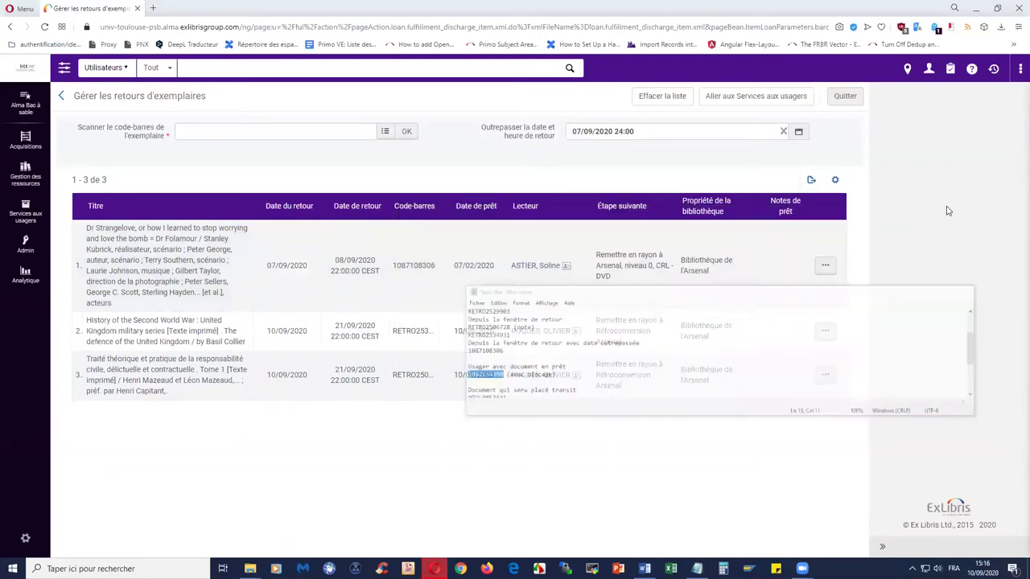
pyautogui.click(783, 131)
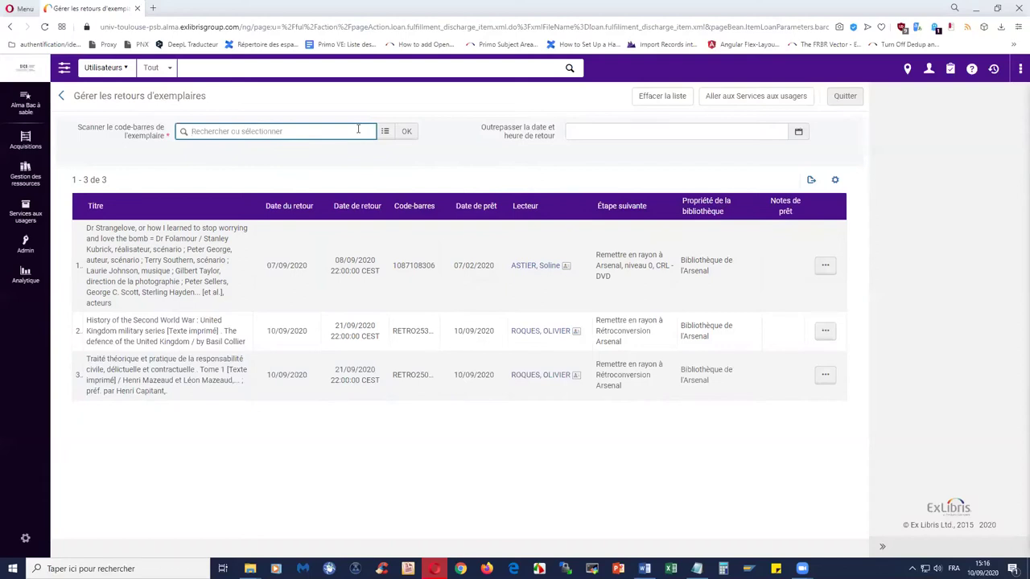
pyautogui.write('1082134390')
pyautogui.click(407, 131)
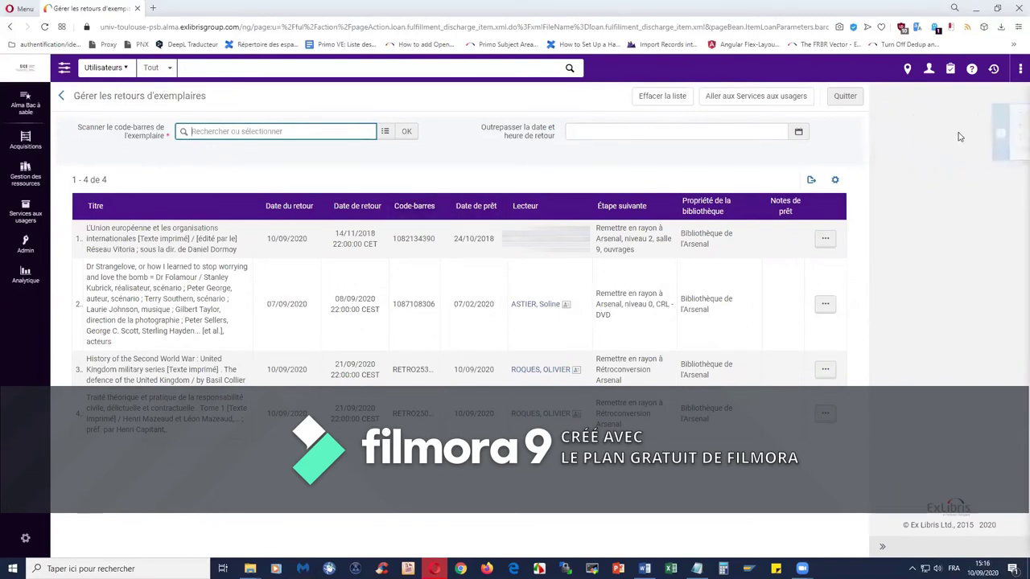
pyautogui.moveTo(933, 156)
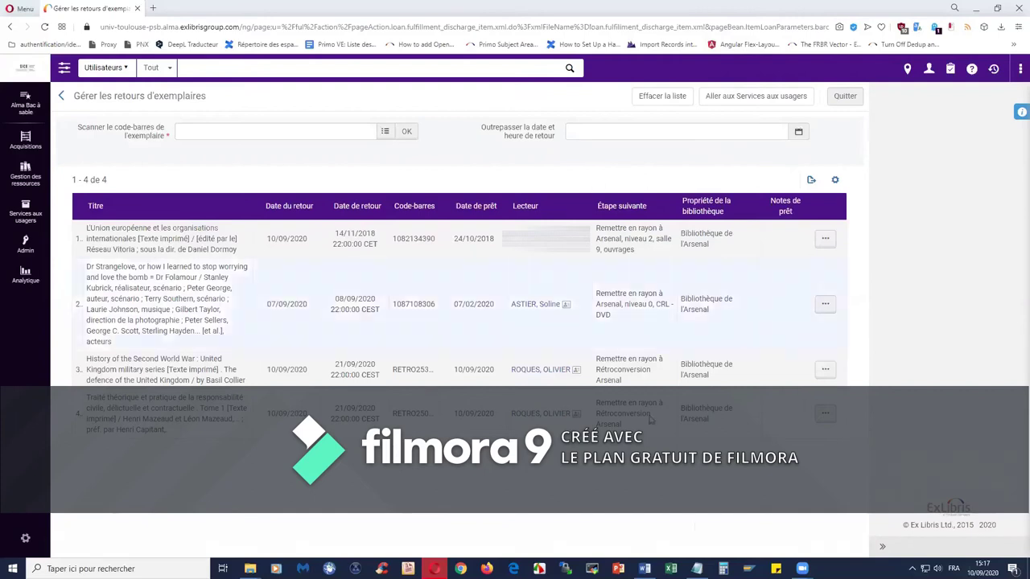
# - Copy the transit barcode 0TOL0853631 from the Notepad list and minimise it
pyautogui.click(697, 569)
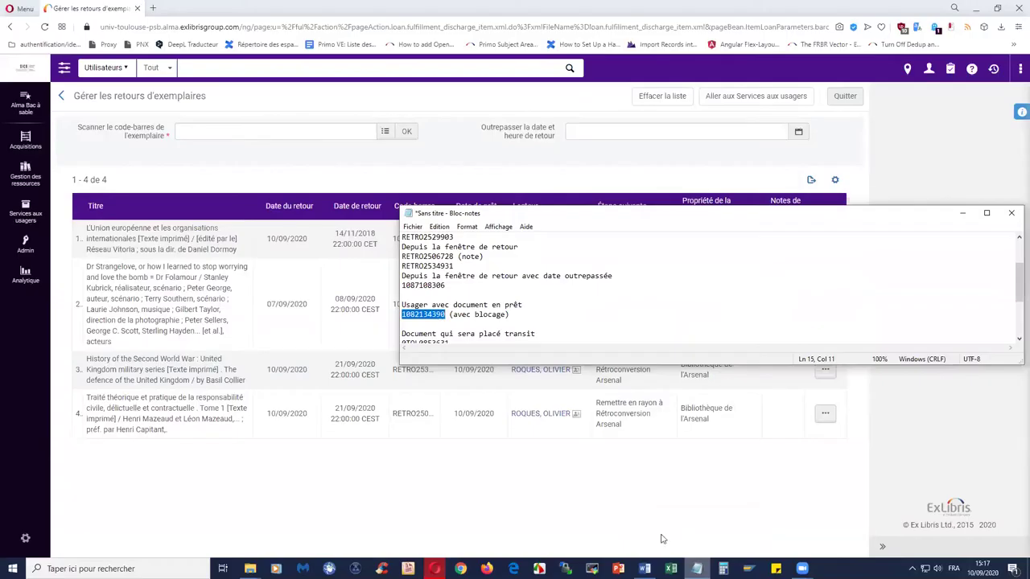
pyautogui.scroll(-1, 591, 292)
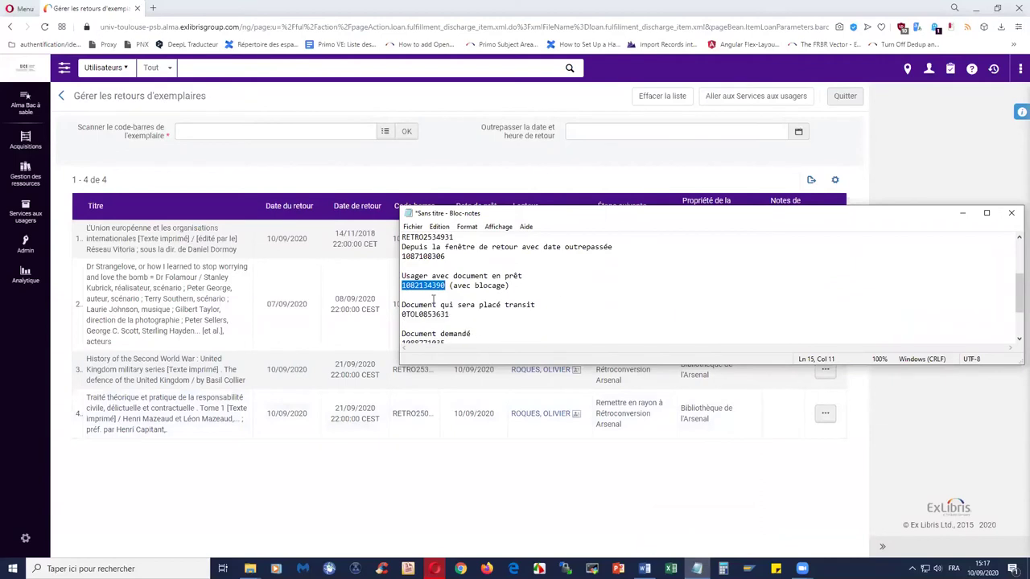
pyautogui.scroll(-1, 465, 291)
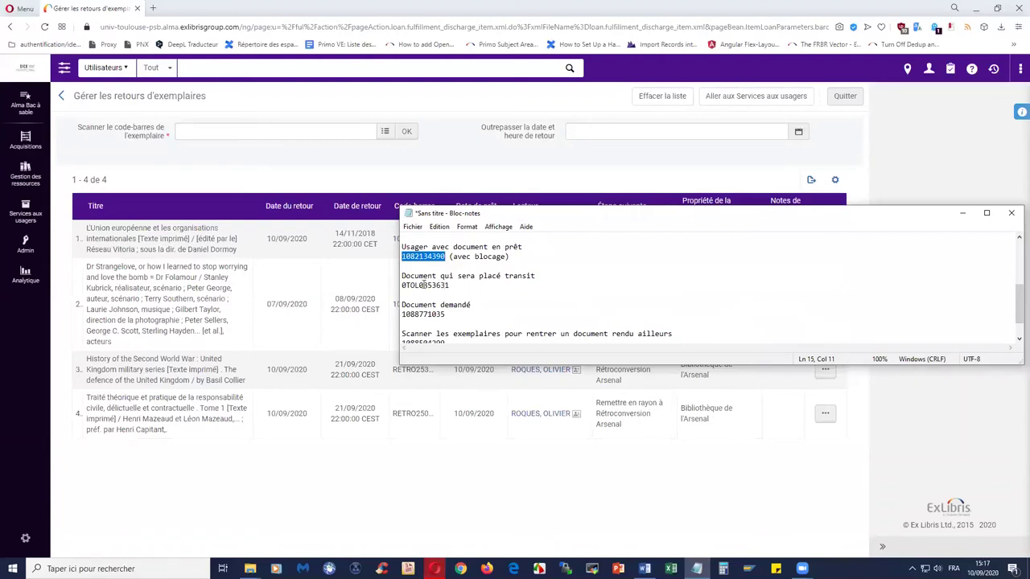
pyautogui.moveTo(403, 281); pyautogui.dragTo(449, 285)
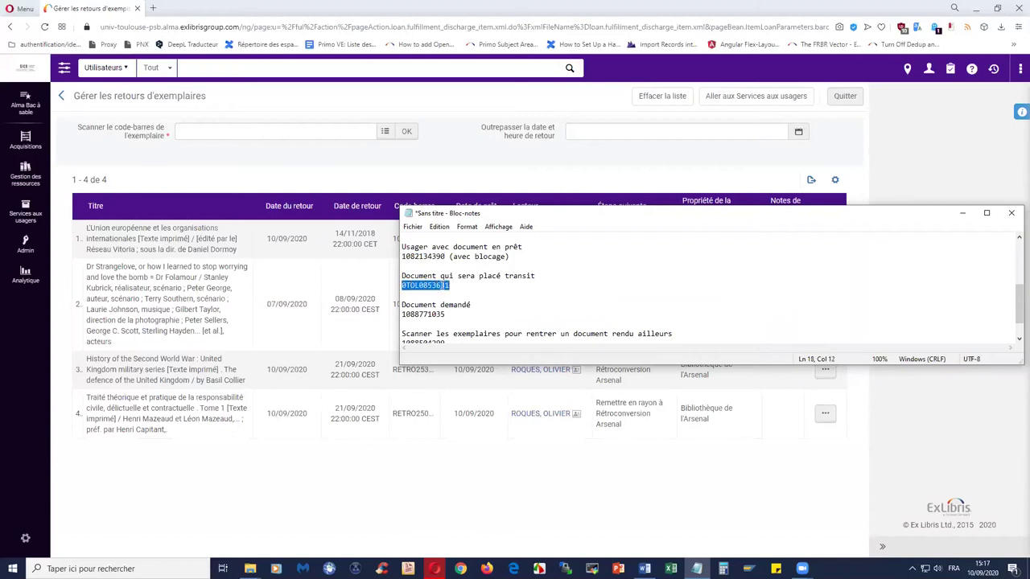
pyautogui.rightClick(447, 285)
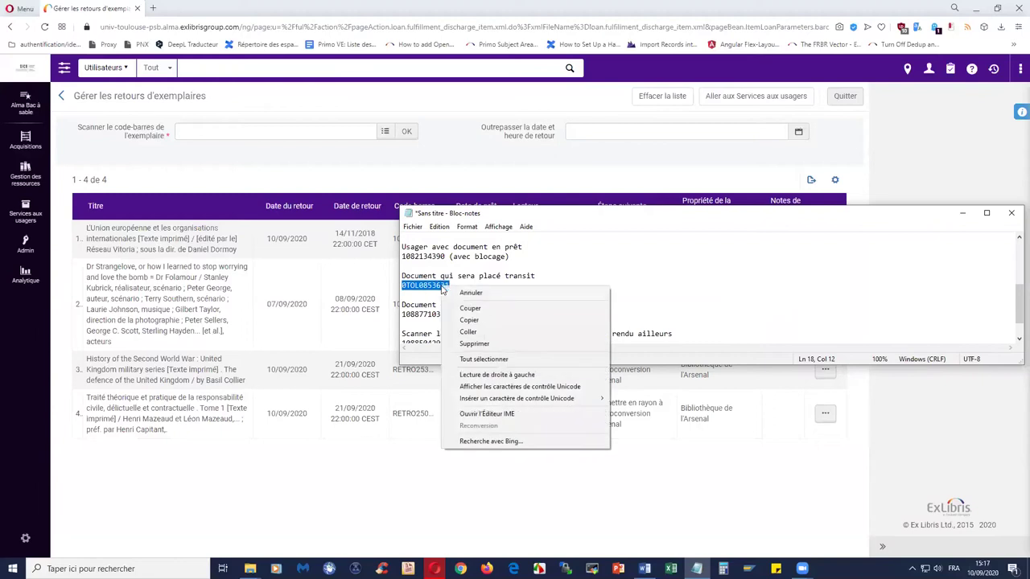
pyautogui.click(475, 319)
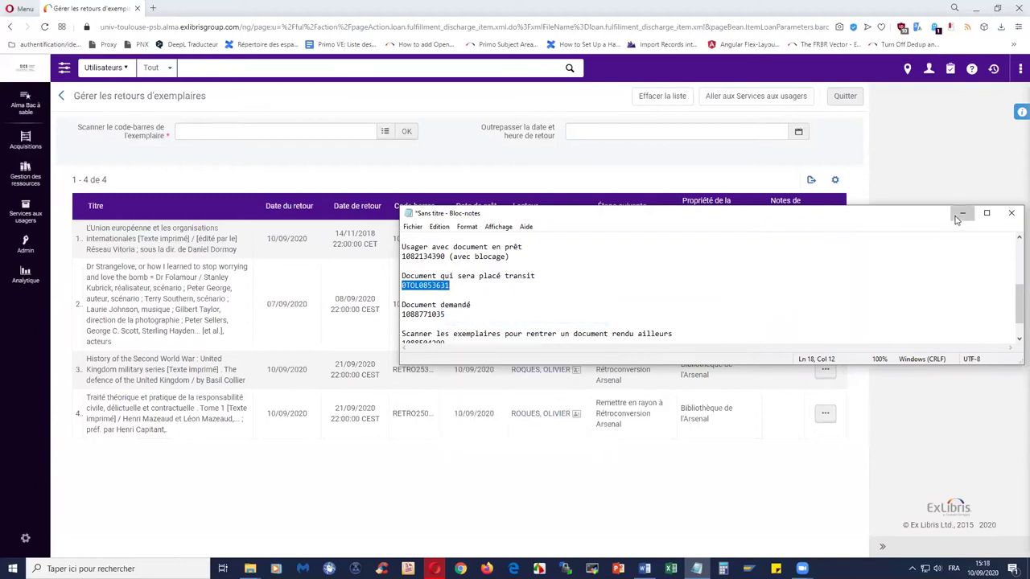
pyautogui.click(962, 213)
# - Paste 0TOL0853631 into the scan field and return the item
pyautogui.click(286, 131)
pyautogui.hotkey('ctrl', 'v')
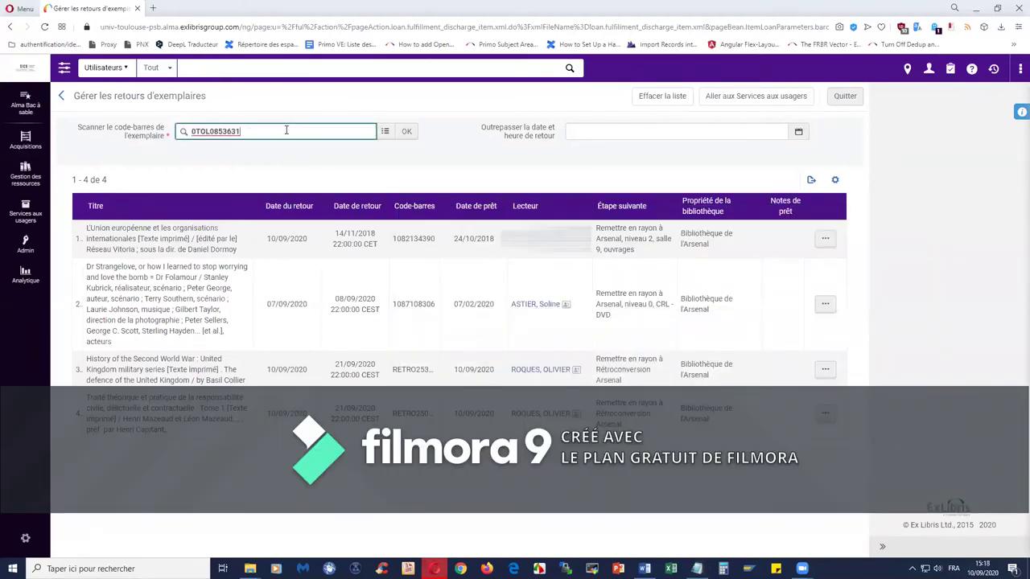
pyautogui.click(406, 131)
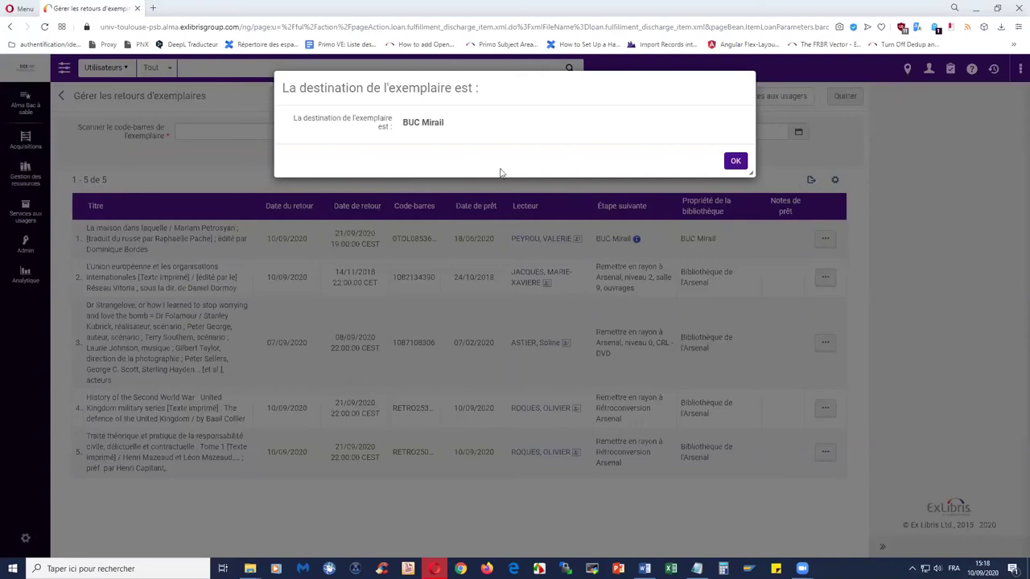
# - Dismiss the BUC Mirail destination notice and check the first item's next step reads BUC Mirail
pyautogui.click(737, 161)
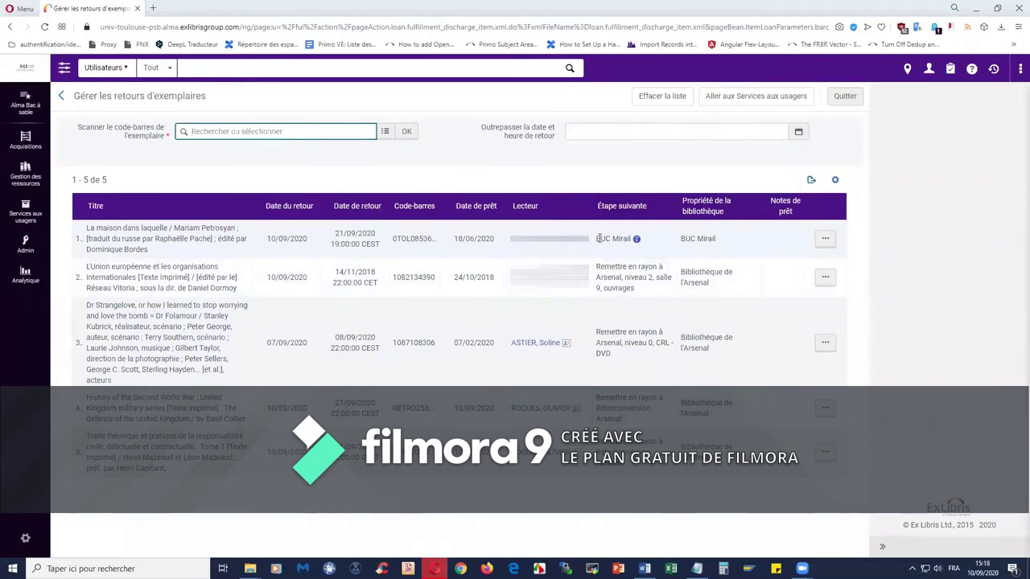
pyautogui.moveTo(596, 239); pyautogui.dragTo(634, 239)
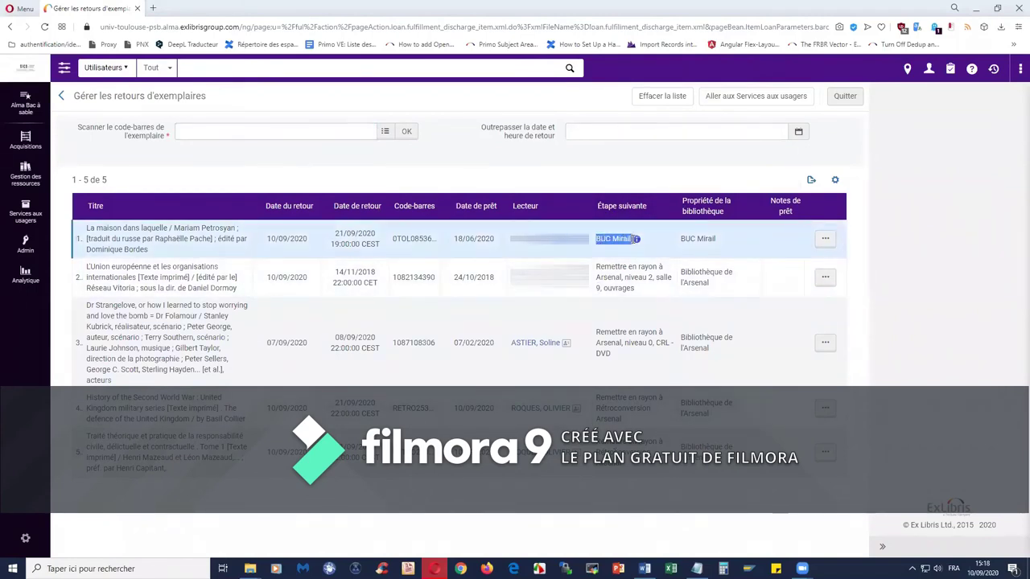
pyautogui.click(609, 179)
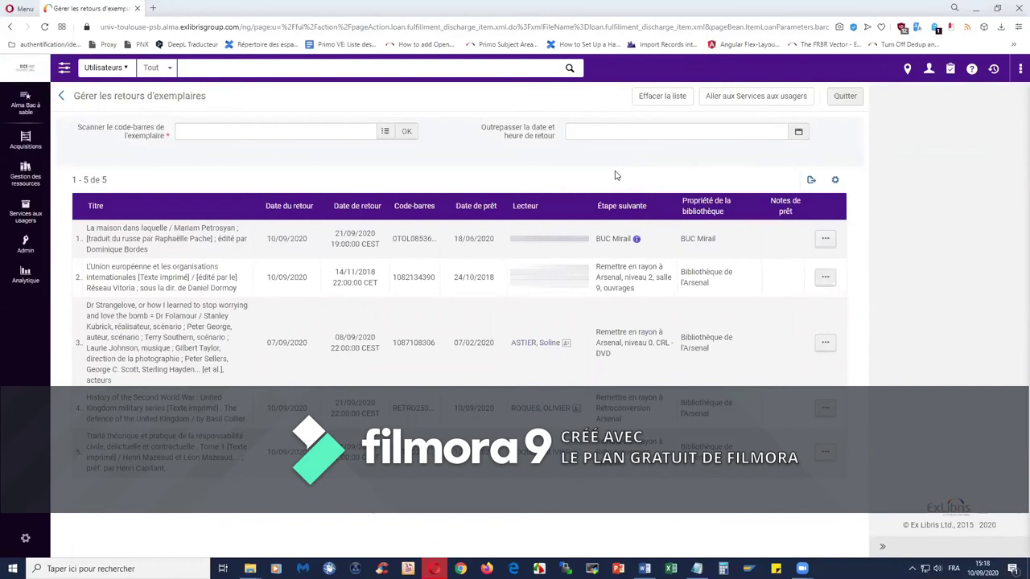
pyautogui.click(120, 71)
pyautogui.click(129, 119)
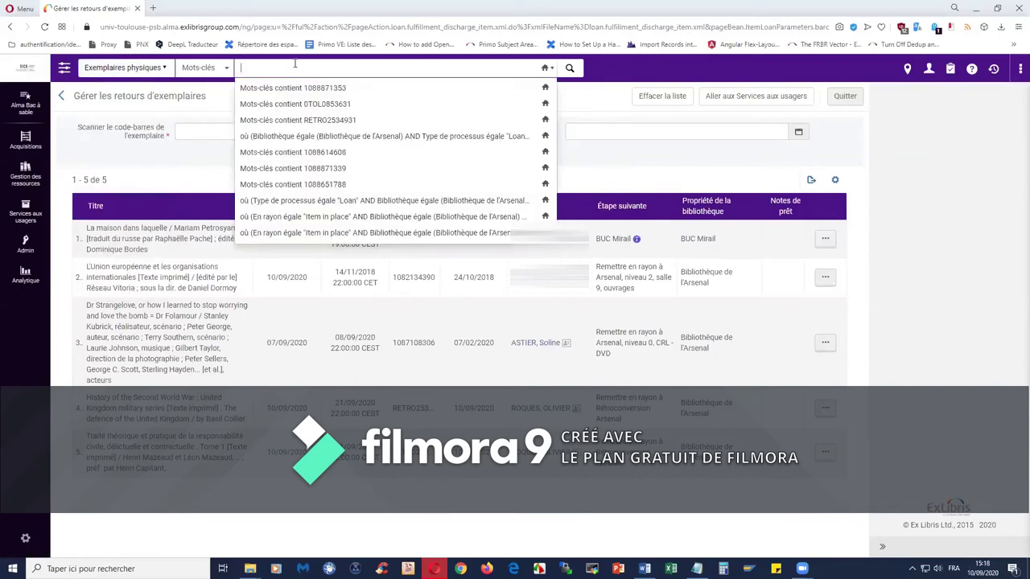
pyautogui.hotkey('ctrl', 'v')
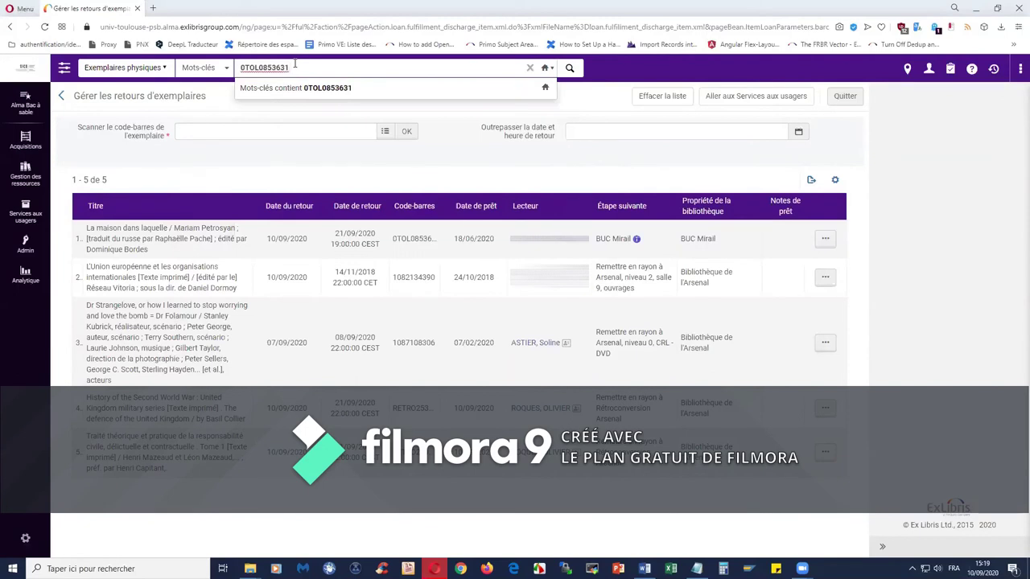
pyautogui.press('Return')
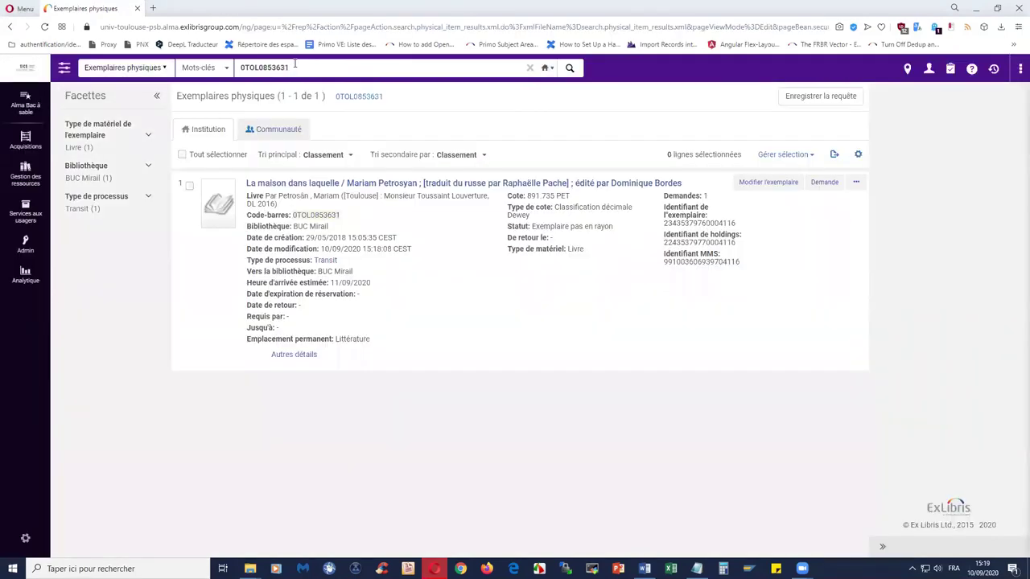
pyautogui.moveTo(531, 226); pyautogui.dragTo(616, 230)
pyautogui.click(480, 265)
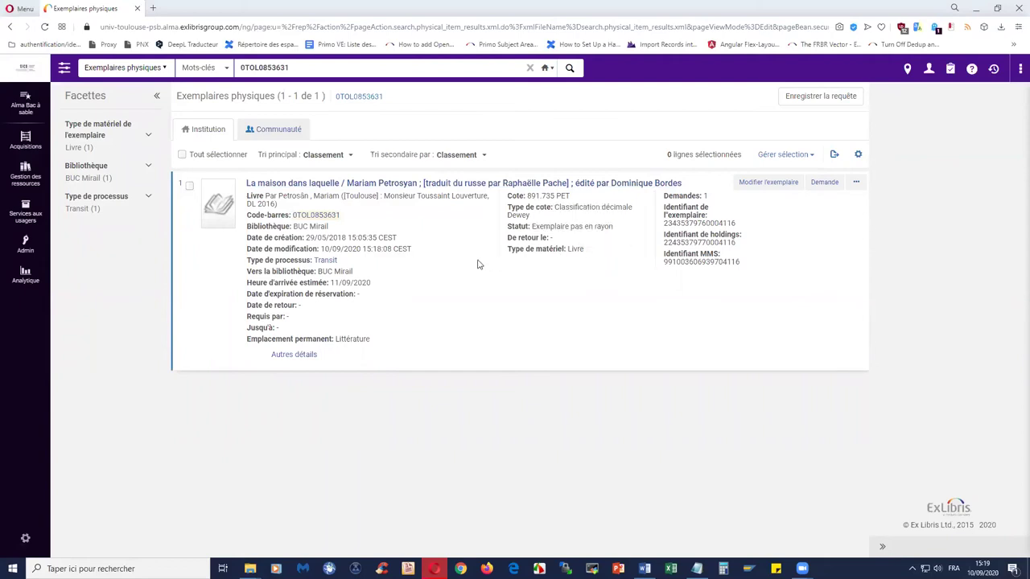
pyautogui.moveTo(247, 261); pyautogui.dragTo(346, 266)
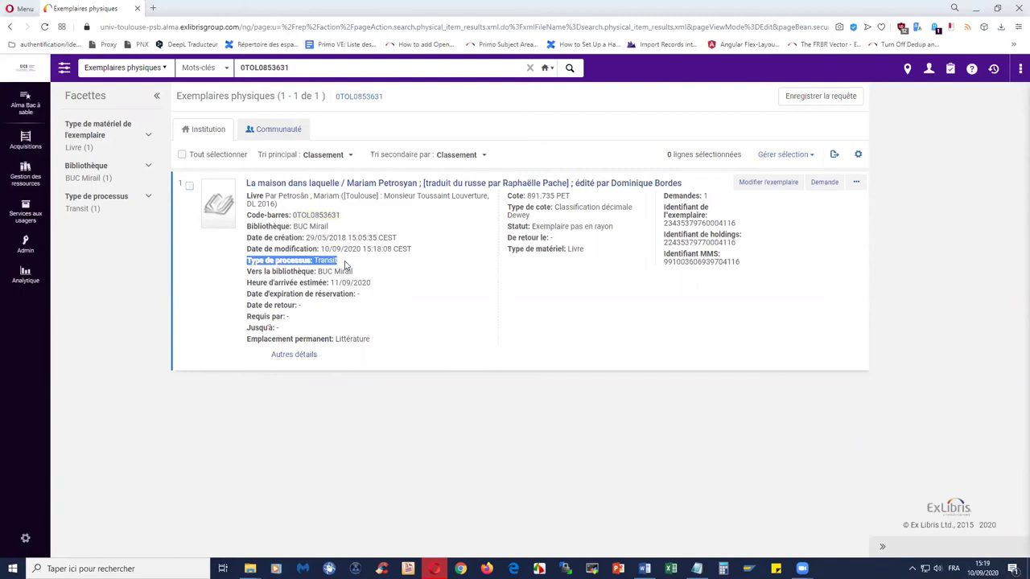
pyautogui.click(425, 273)
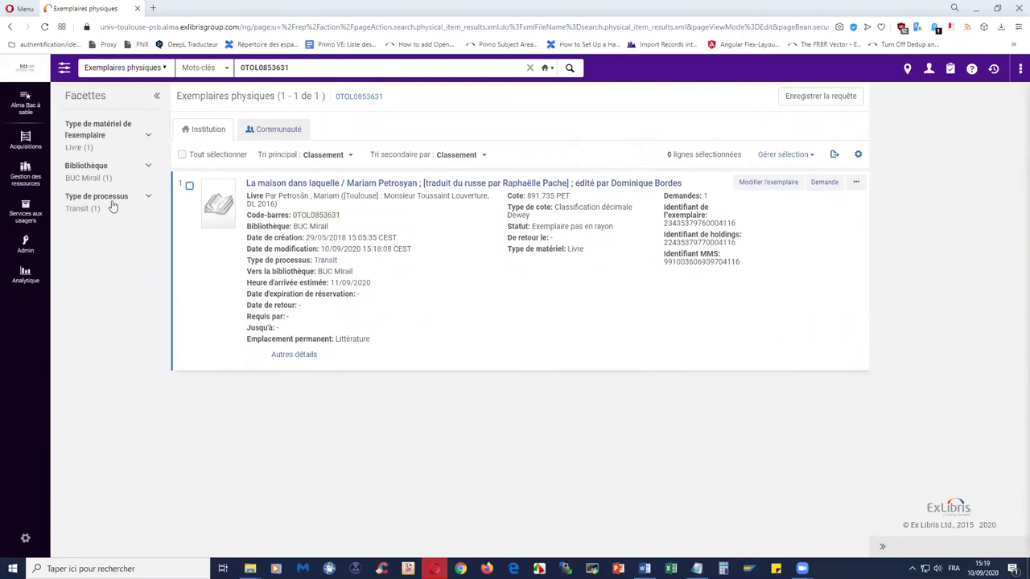
pyautogui.click(34, 213)
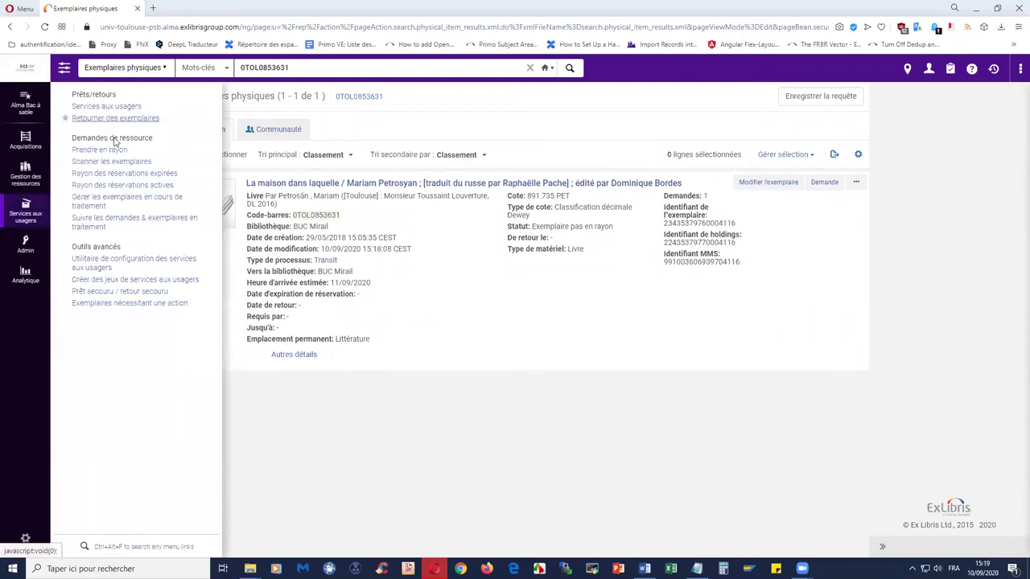
pyautogui.click(109, 122)
pyautogui.click(235, 131)
pyautogui.write('1088771035')
pyautogui.click(407, 131)
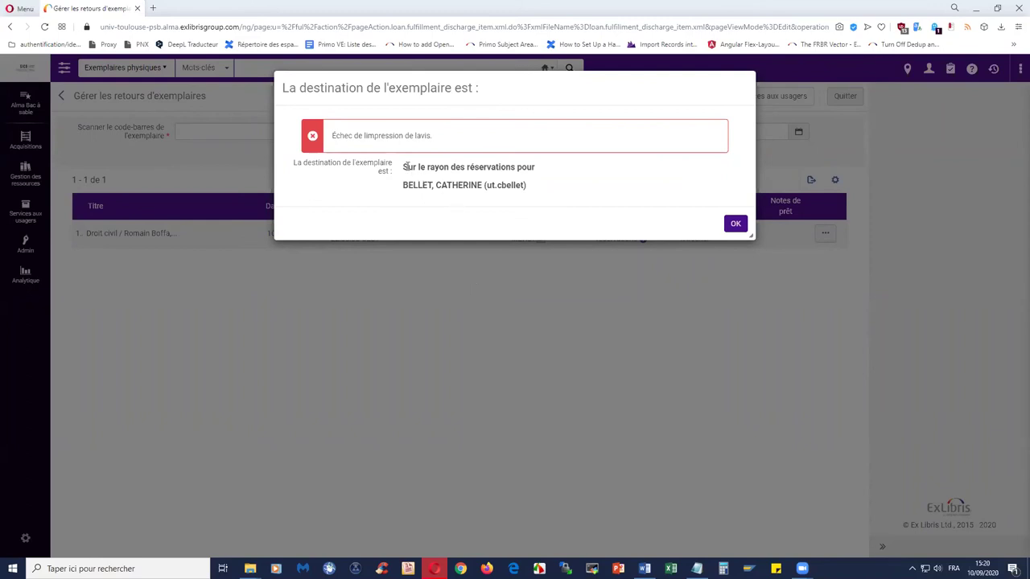
# - Check the hold shelf destination and requesting patron, then acknowledge the message
pyautogui.moveTo(403, 167); pyautogui.dragTo(575, 175)
pyautogui.click(563, 174)
pyautogui.moveTo(403, 185); pyautogui.dragTo(483, 186)
pyautogui.click(612, 199)
pyautogui.click(735, 225)
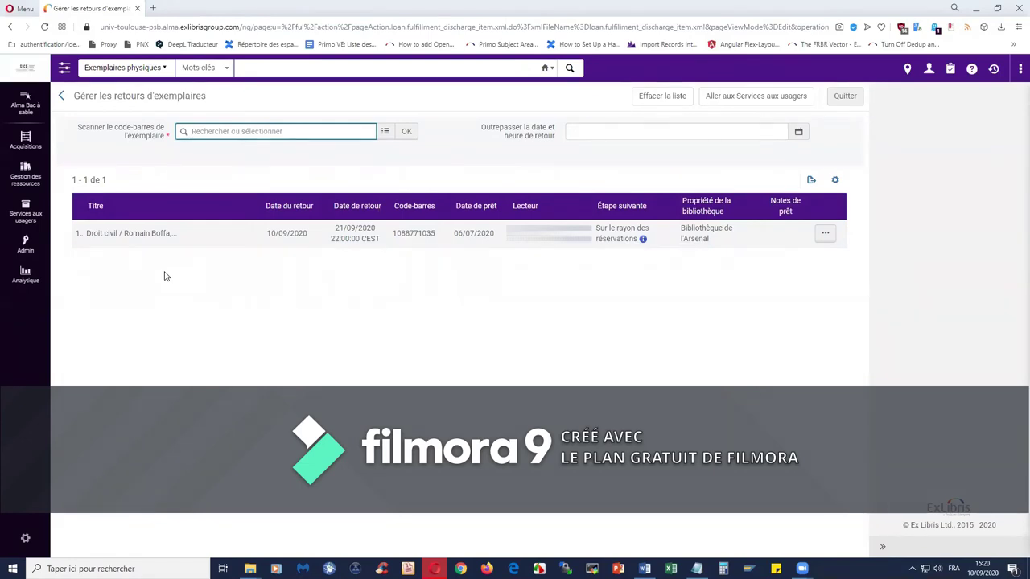
pyautogui.click(28, 217)
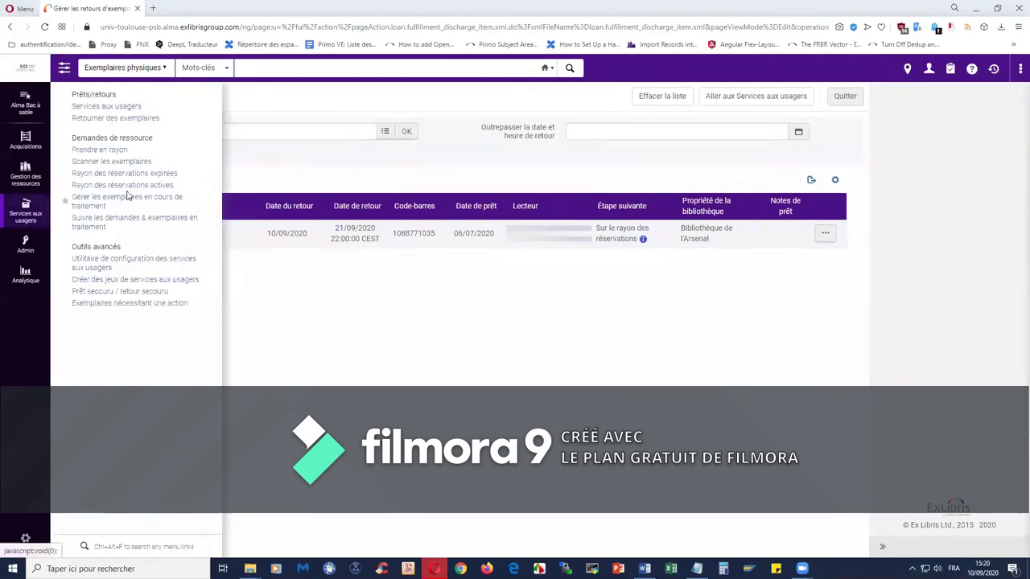
# - Open Rayon des réservations actives and check Droit civil's reserving patron and hold date
pyautogui.click(126, 186)
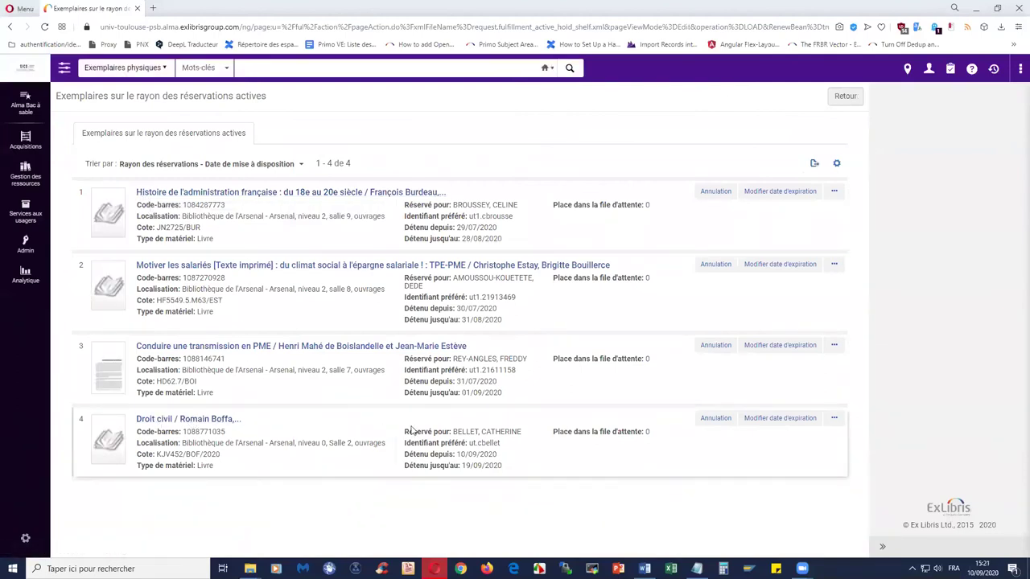
pyautogui.moveTo(456, 433); pyautogui.dragTo(521, 433)
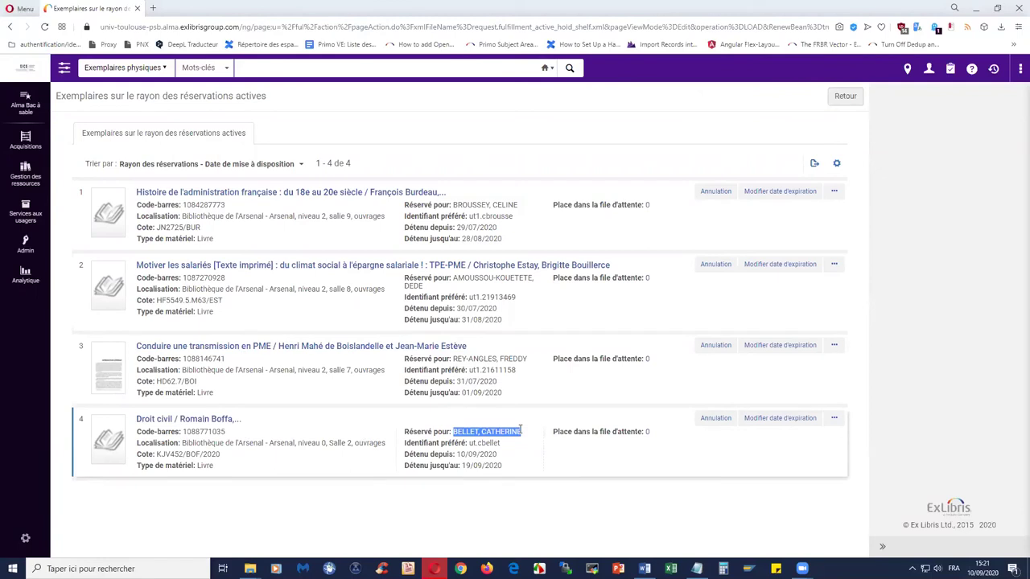
pyautogui.click(439, 505)
pyautogui.moveTo(456, 455); pyautogui.dragTo(499, 455)
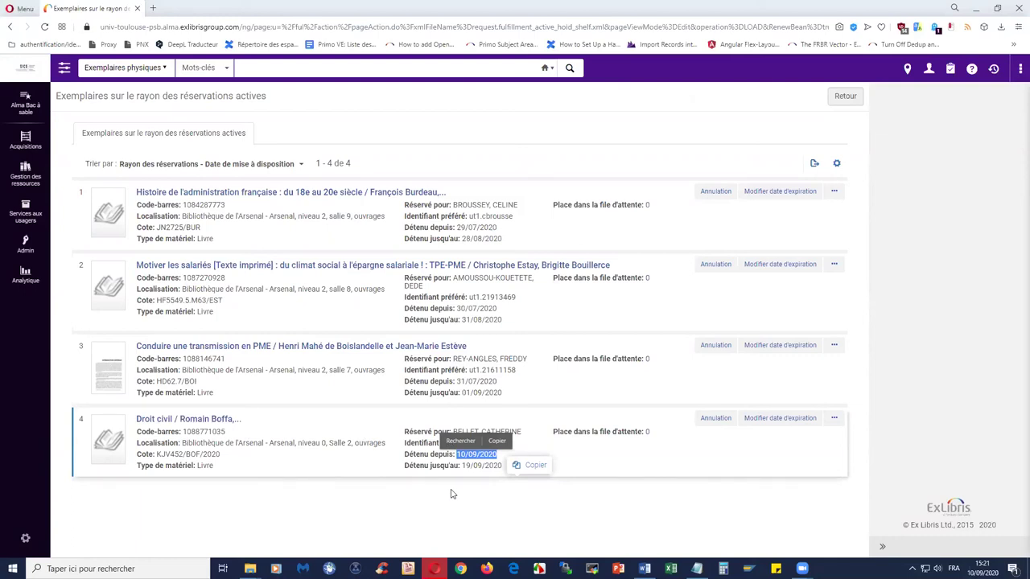
pyautogui.click(458, 492)
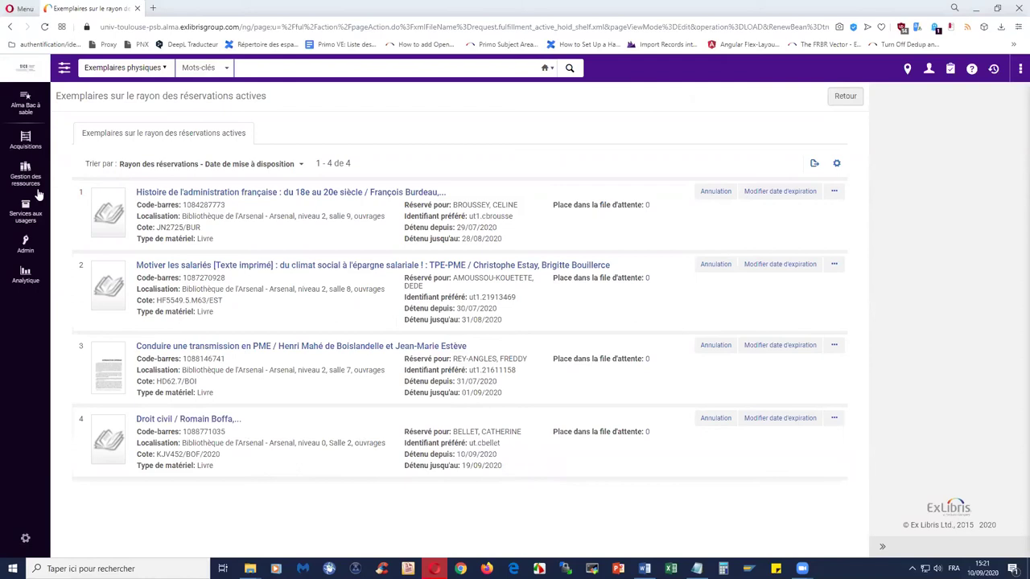
# - Go back to the Alma home dashboard and bring up the Notepad barcode list
pyautogui.click(25, 71)
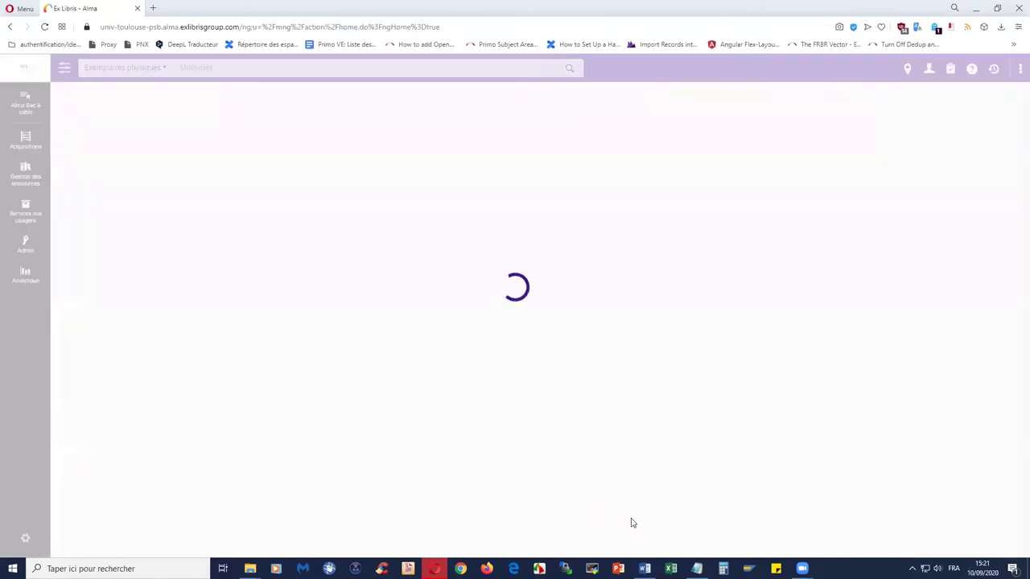
pyautogui.moveTo(696, 569)
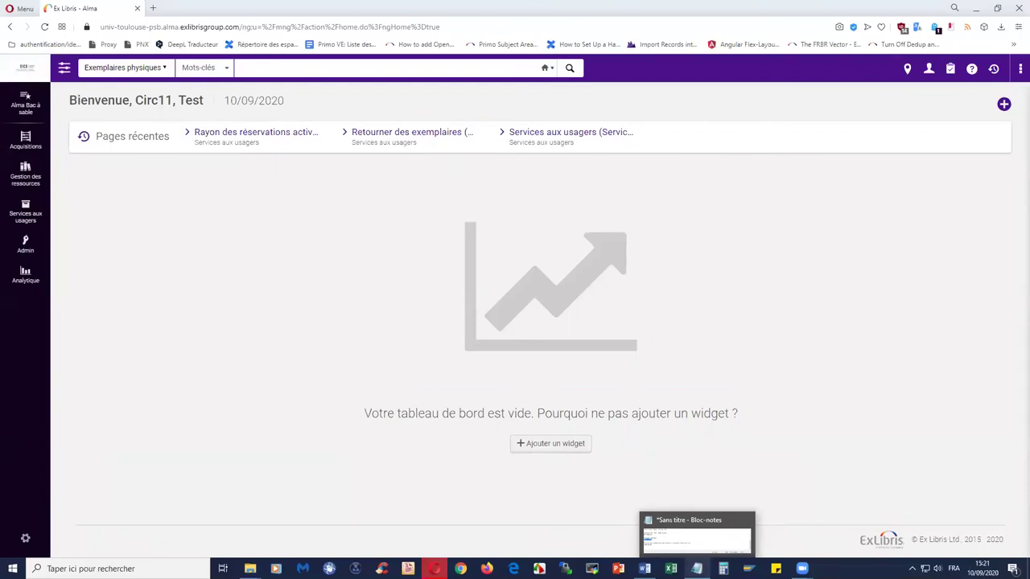
pyautogui.click(697, 569)
pyautogui.moveTo(445, 315); pyautogui.dragTo(403, 315)
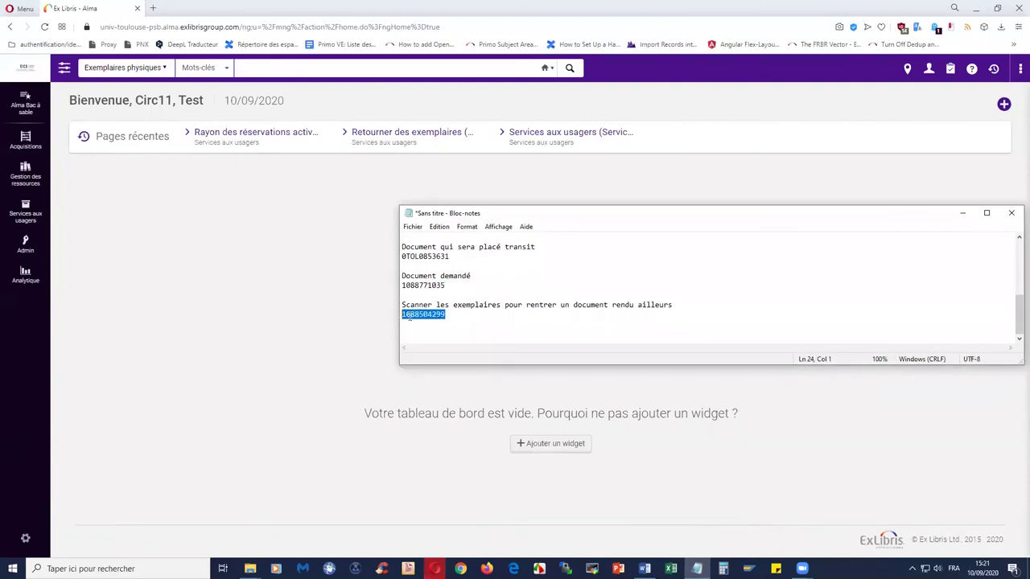
pyautogui.rightClick(427, 315)
pyautogui.click(458, 351)
pyautogui.click(964, 215)
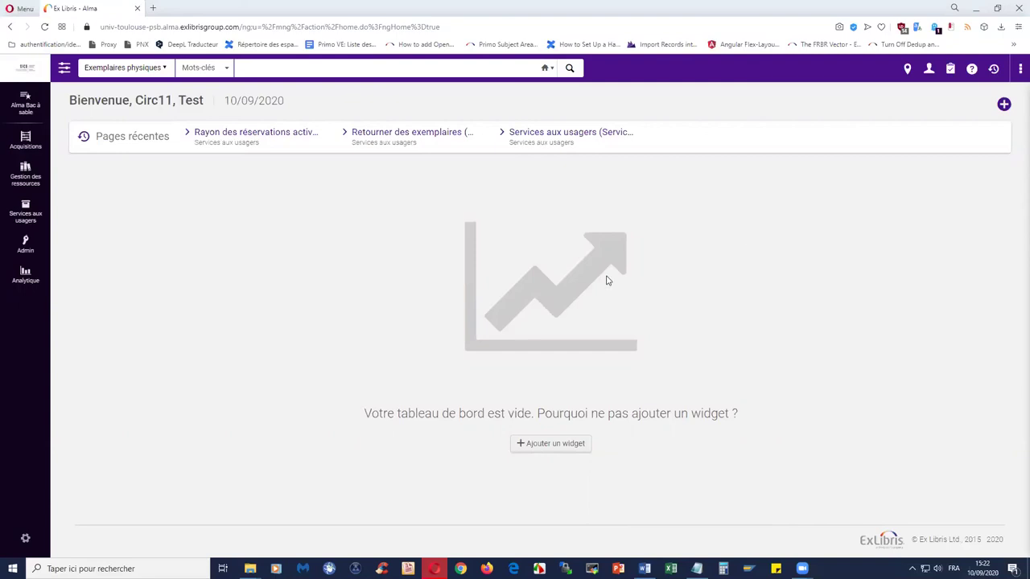
pyautogui.click(31, 221)
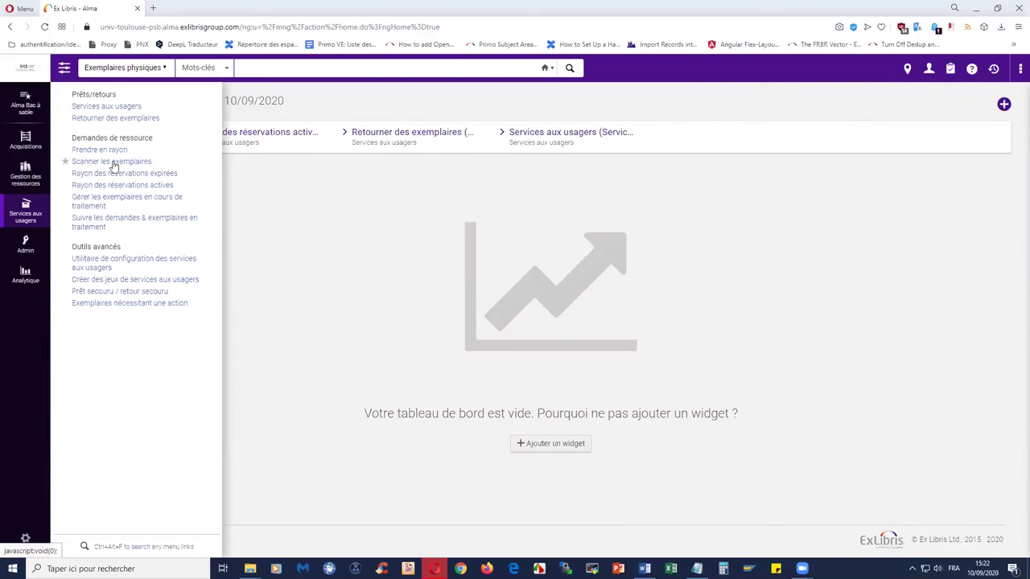
# - Open Scanner les exemplaires and switch off 'Enregistrer un usage interne'
pyautogui.click(114, 164)
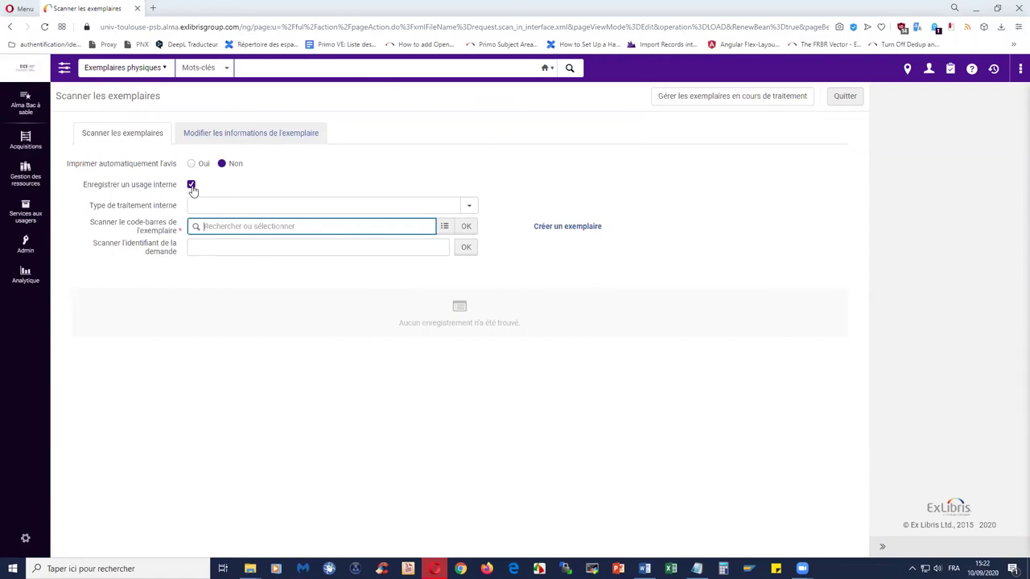
pyautogui.click(191, 185)
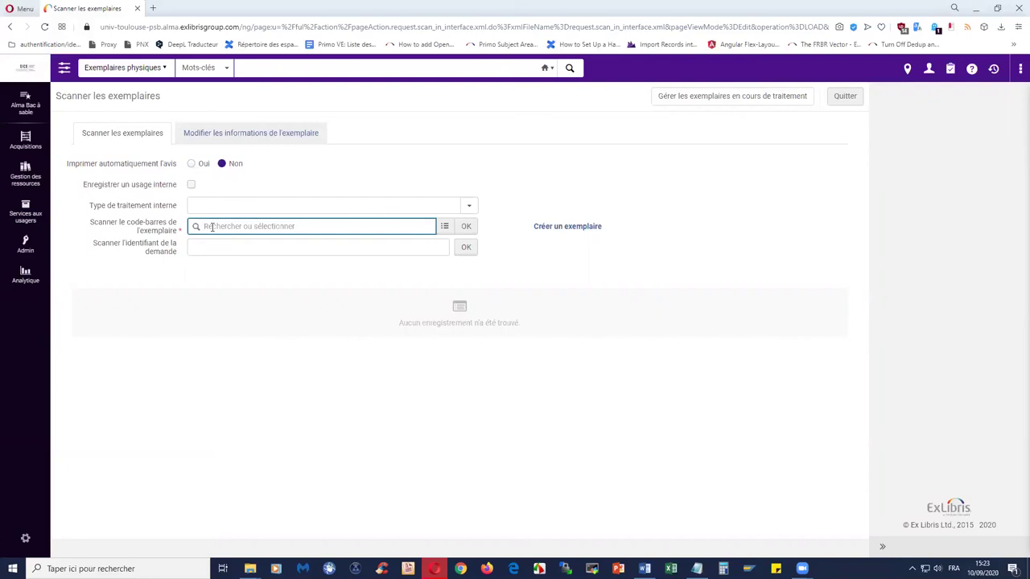
pyautogui.click(292, 70)
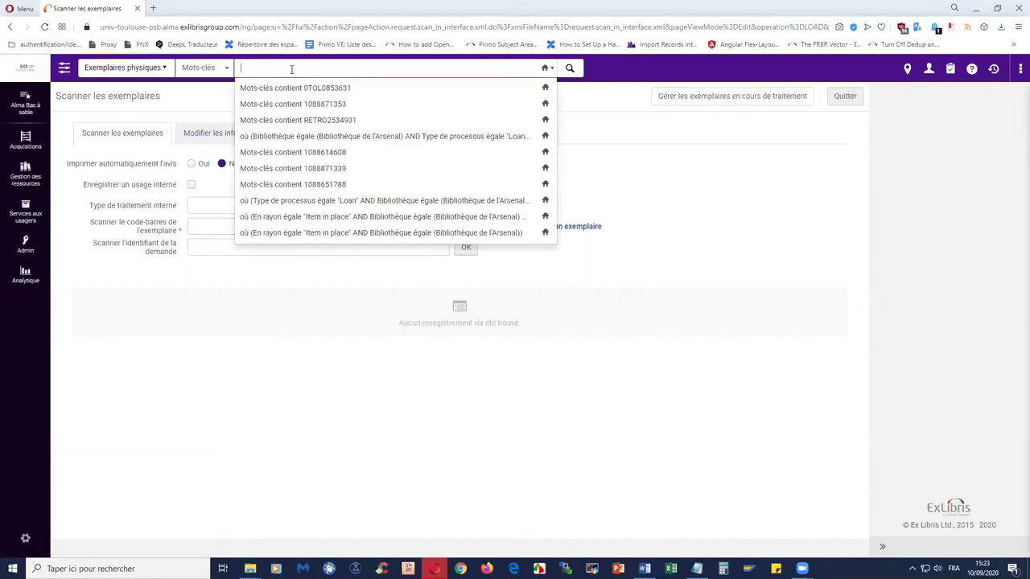
pyautogui.write('1088504299')
pyautogui.press('Return')
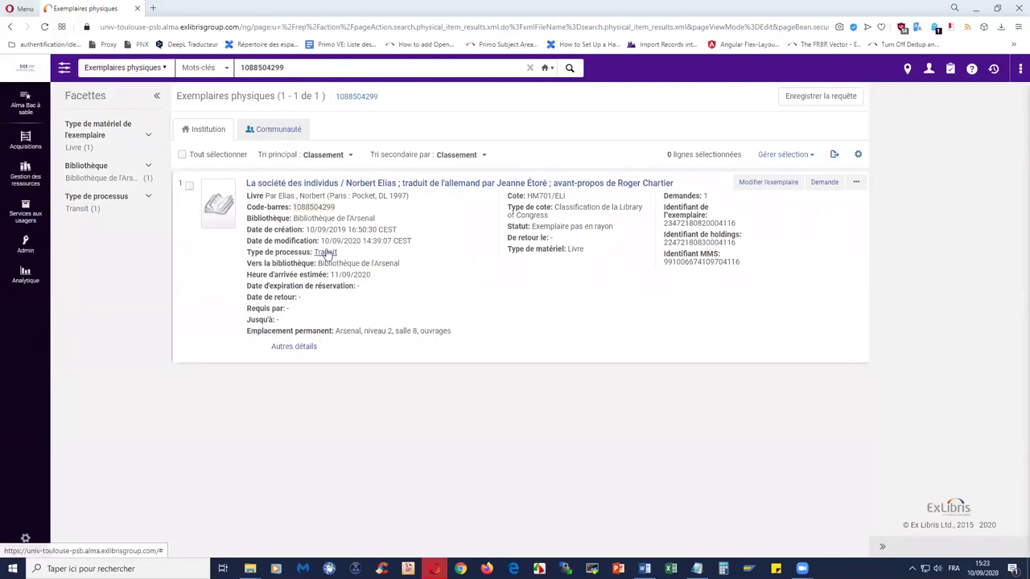
pyautogui.moveTo(245, 265); pyautogui.dragTo(412, 265)
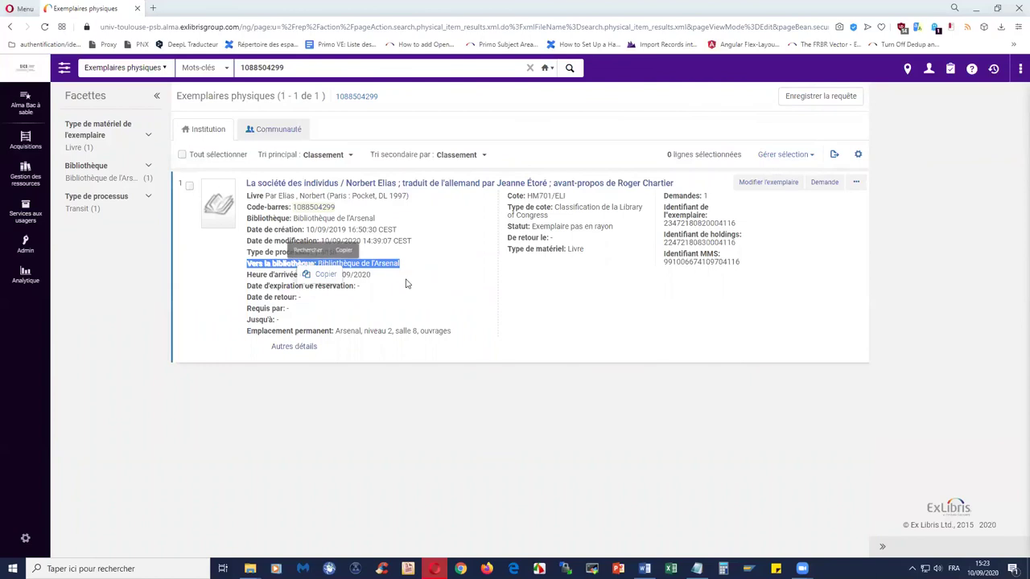
pyautogui.click(501, 393)
pyautogui.click(34, 218)
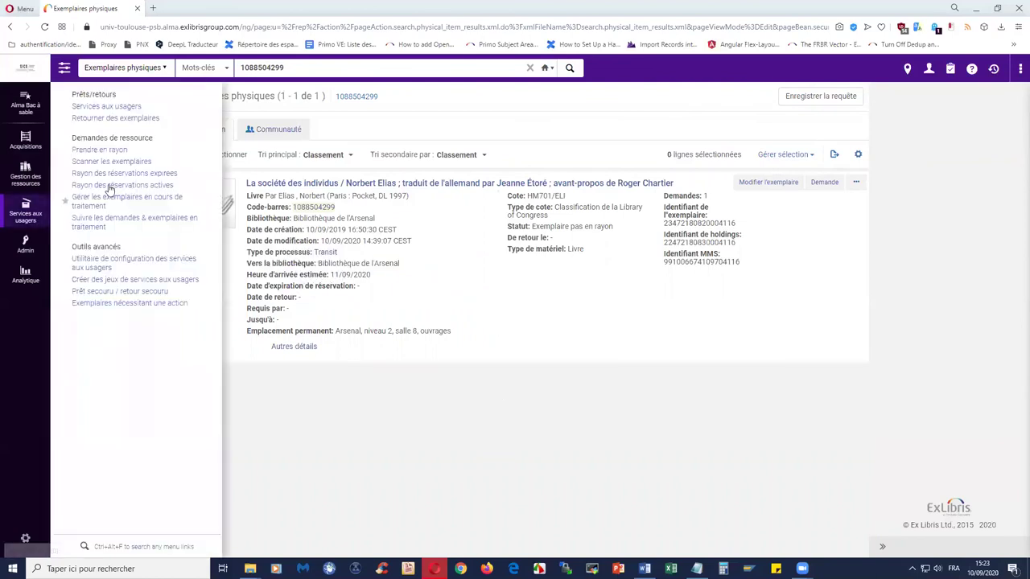
pyautogui.click(110, 168)
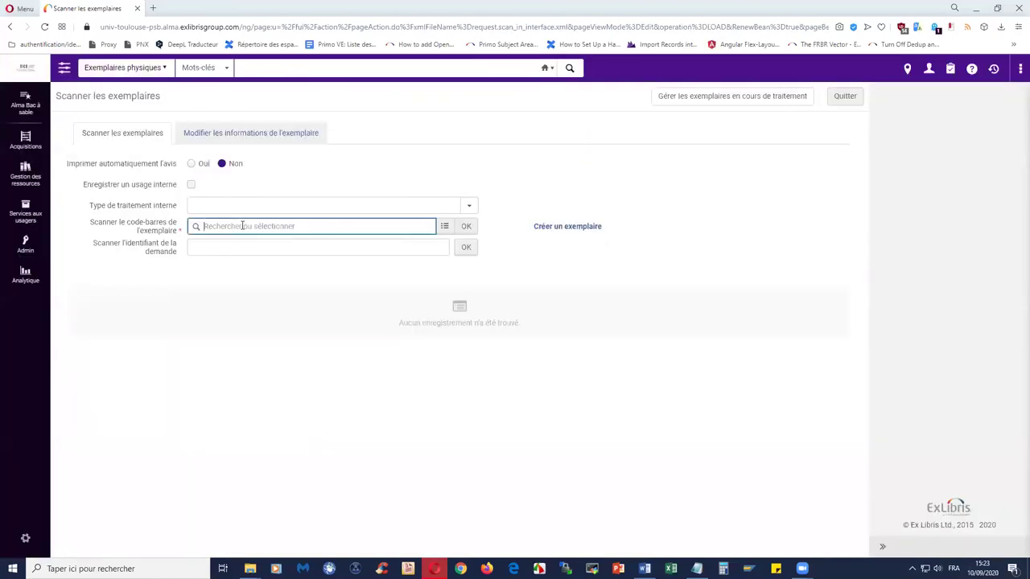
pyautogui.write('1088504299')
pyautogui.click(466, 226)
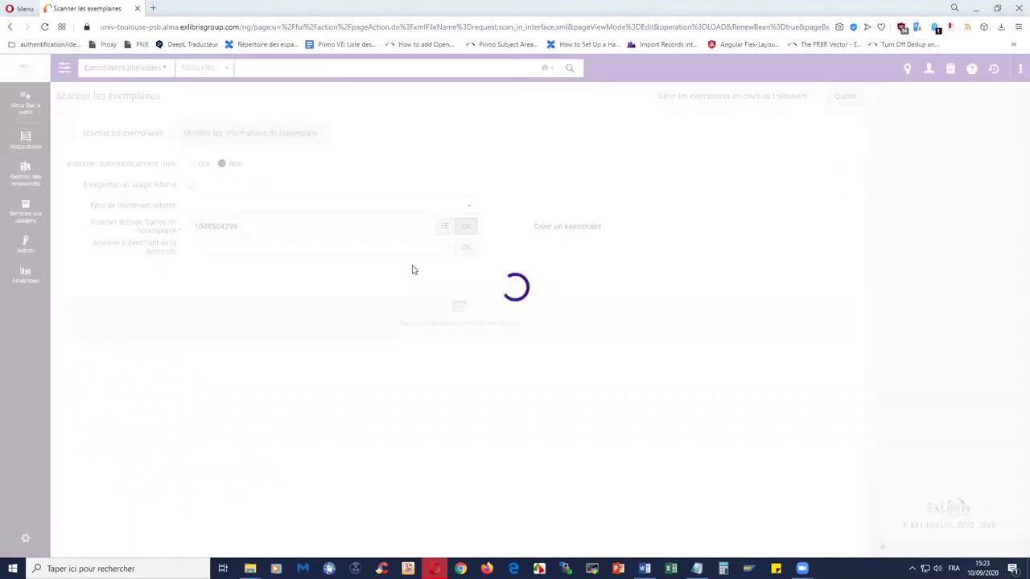